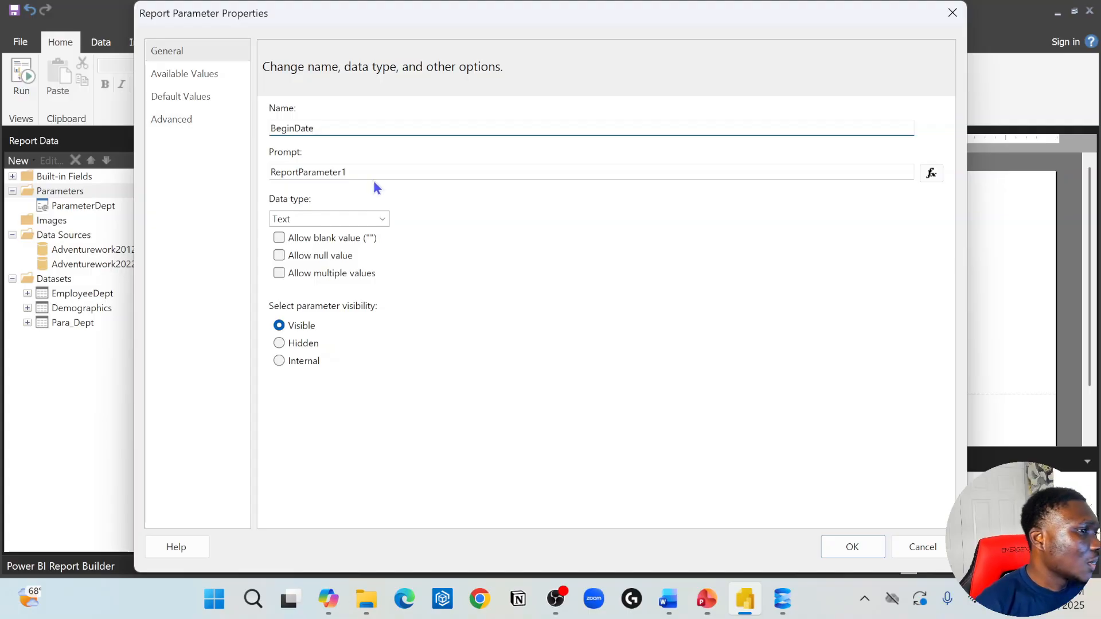
Step: Set the BeginDate parameter's prompt to "Select a begin date:" and its data type to Date/Time
key("Tab")
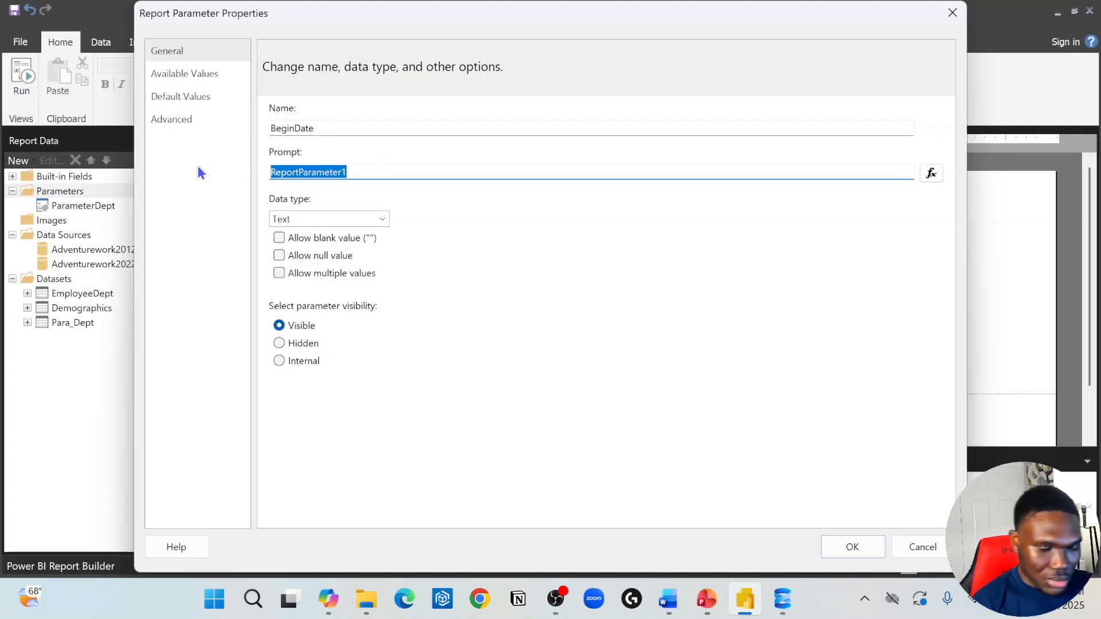
type("Select a begin date:")
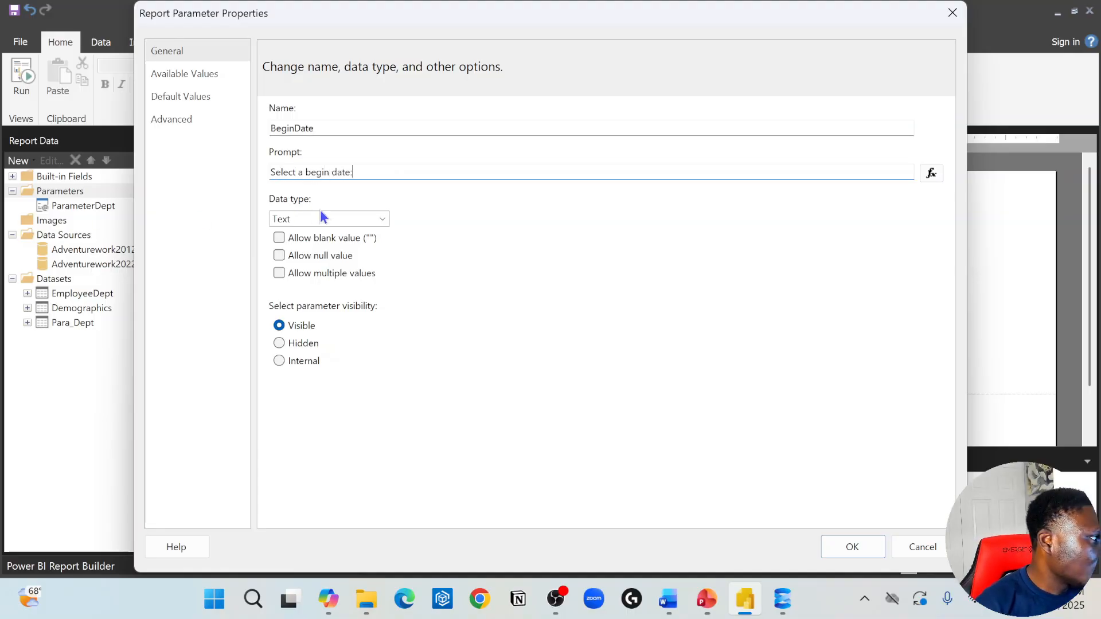
left_click(321, 216)
left_click(303, 262)
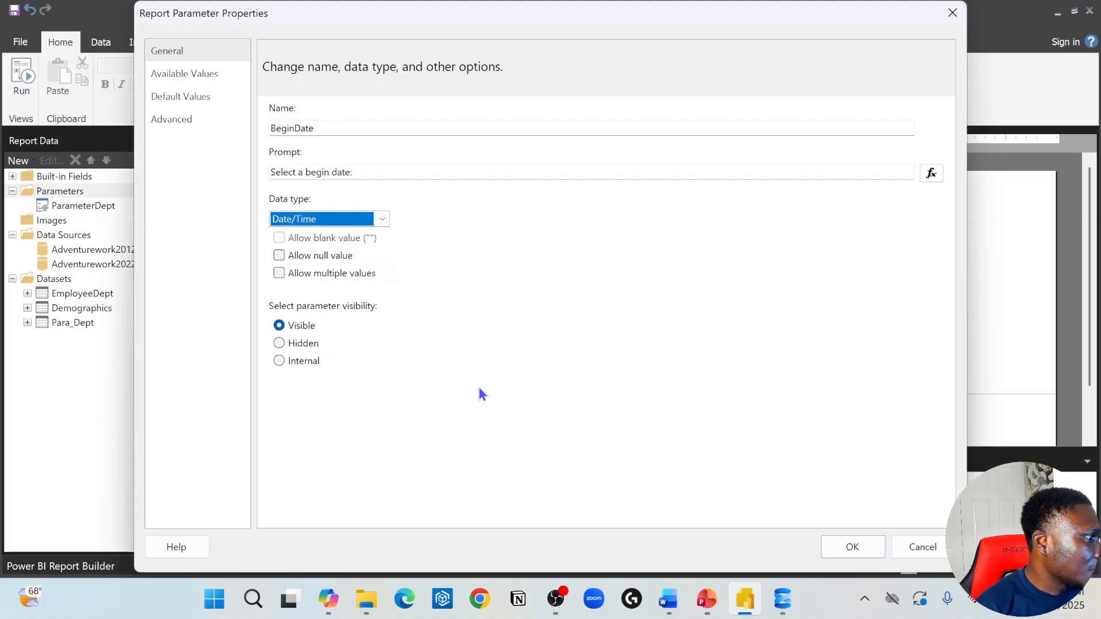
Step: Review the BeginDate parameter's available values, default values and advanced options, and save the parameter
left_click(197, 73)
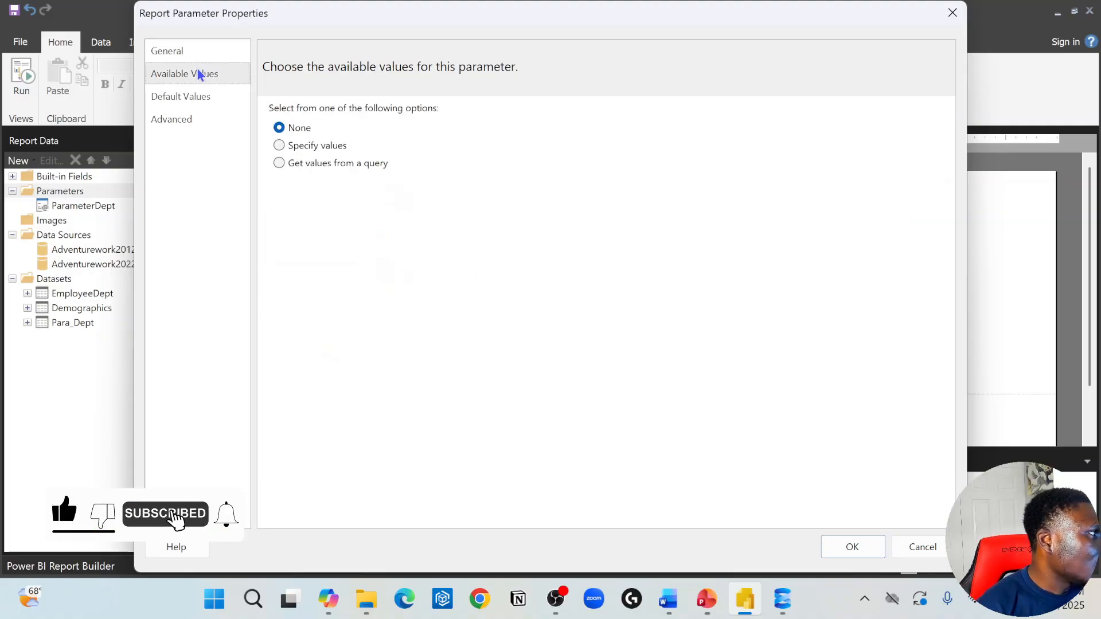
left_click(189, 95)
left_click(190, 118)
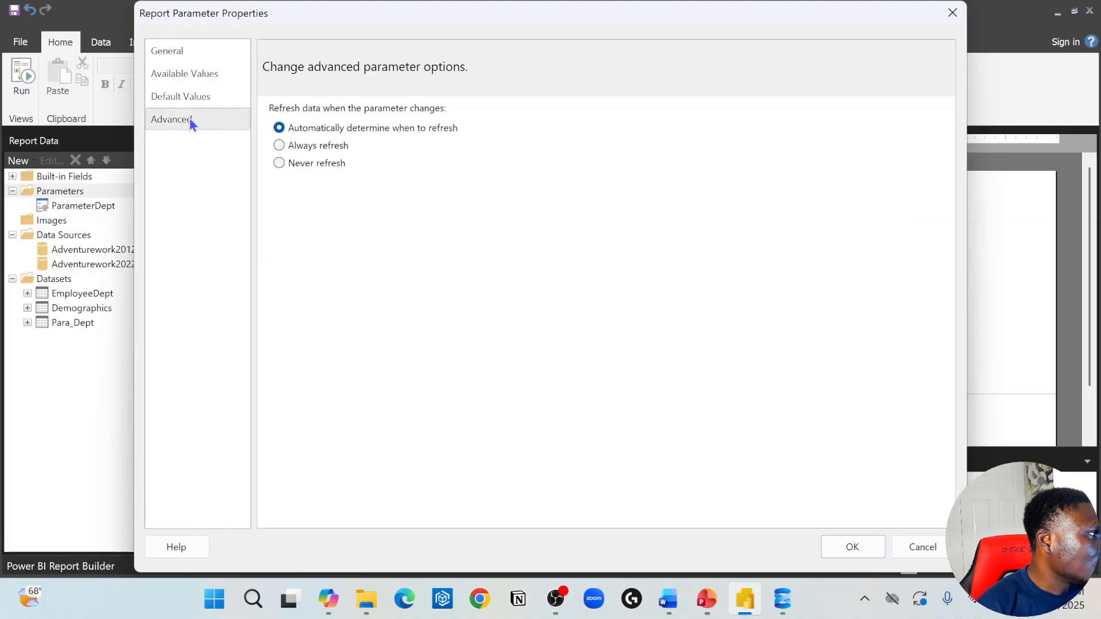
left_click(182, 53)
left_click(201, 77)
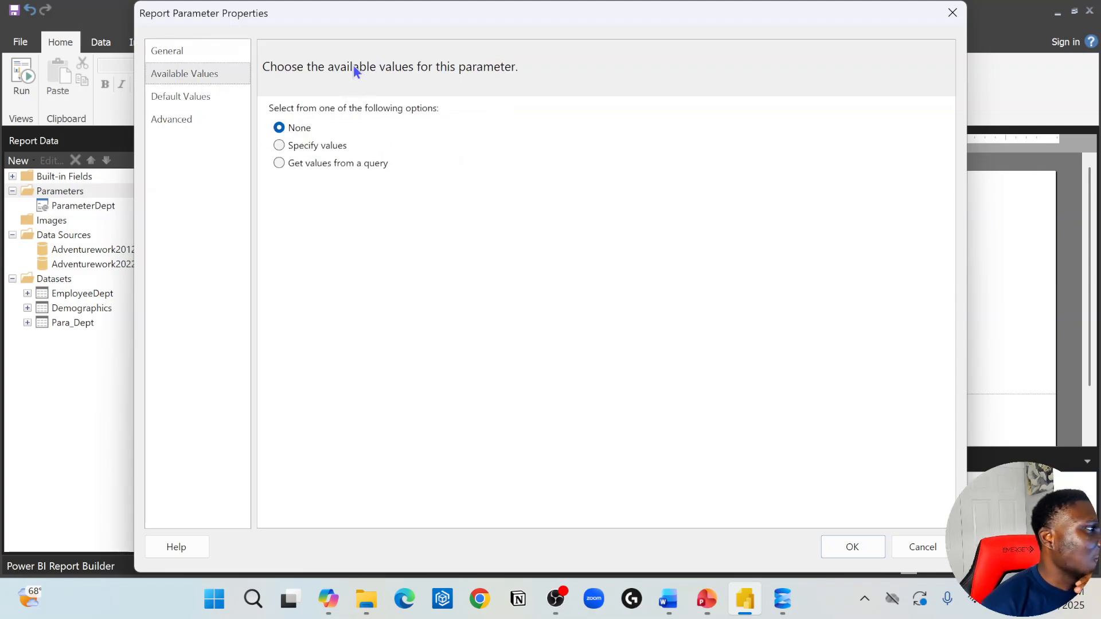
left_click(207, 57)
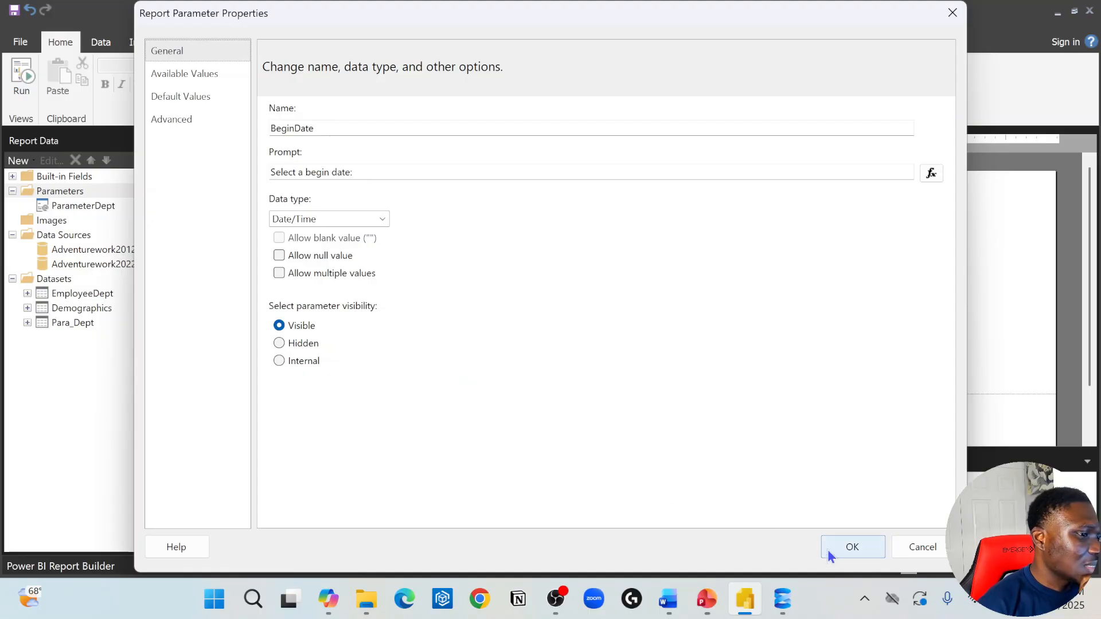
left_click(852, 546)
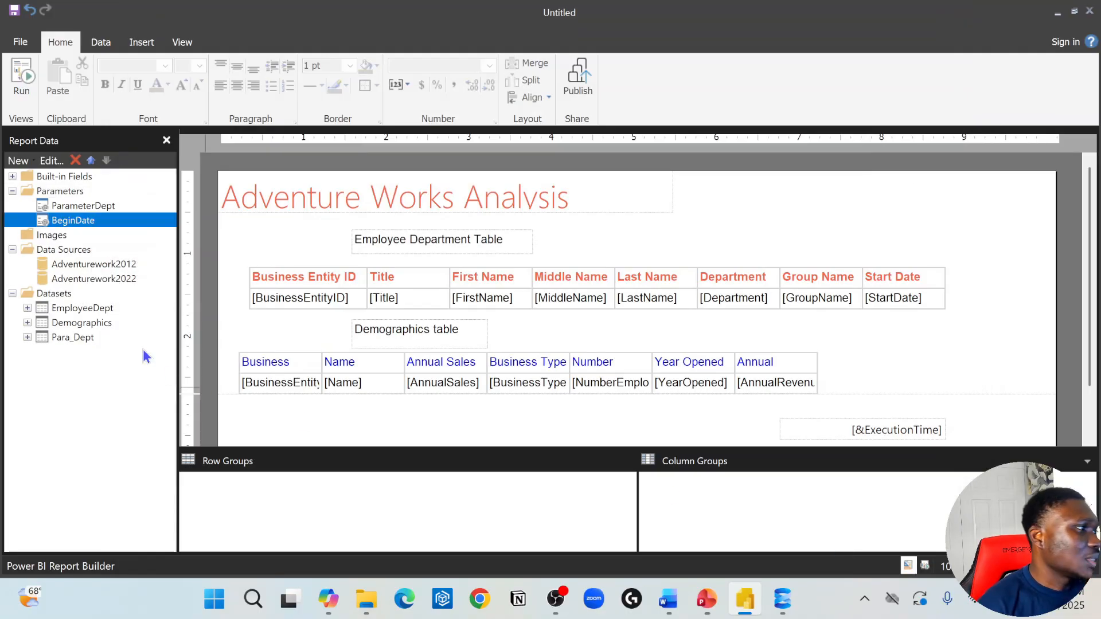
Step: Add a report parameter named EndDate with the prompt "Select End Date" and the Date/Time data type
left_click(74, 193)
right_click(76, 193)
left_click(83, 197)
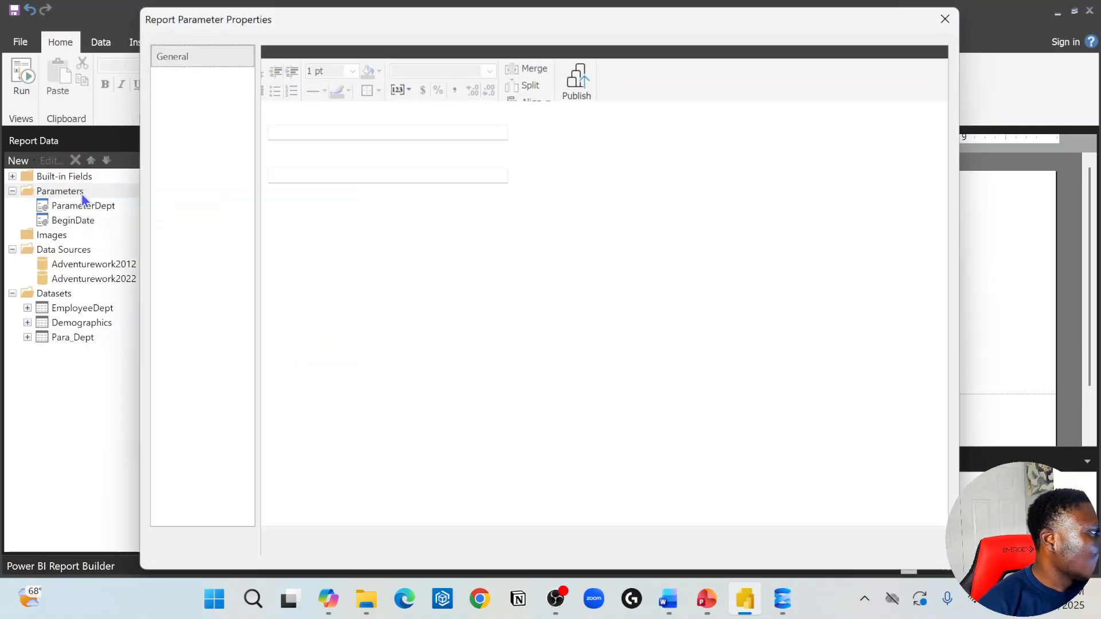
double_click(375, 124)
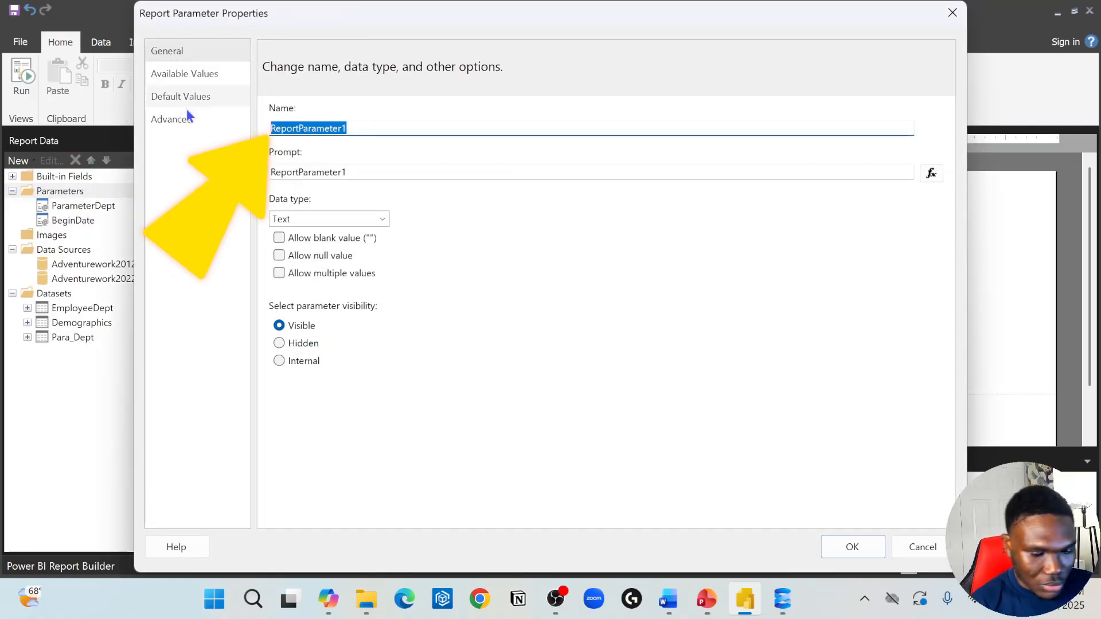
type("EndDate")
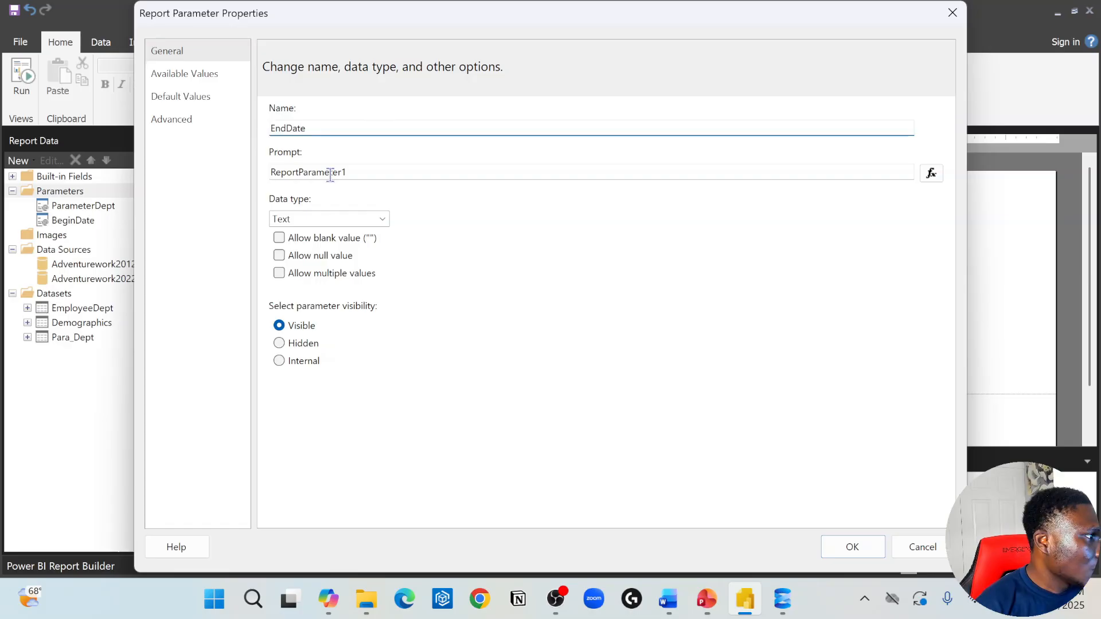
key("Tab")
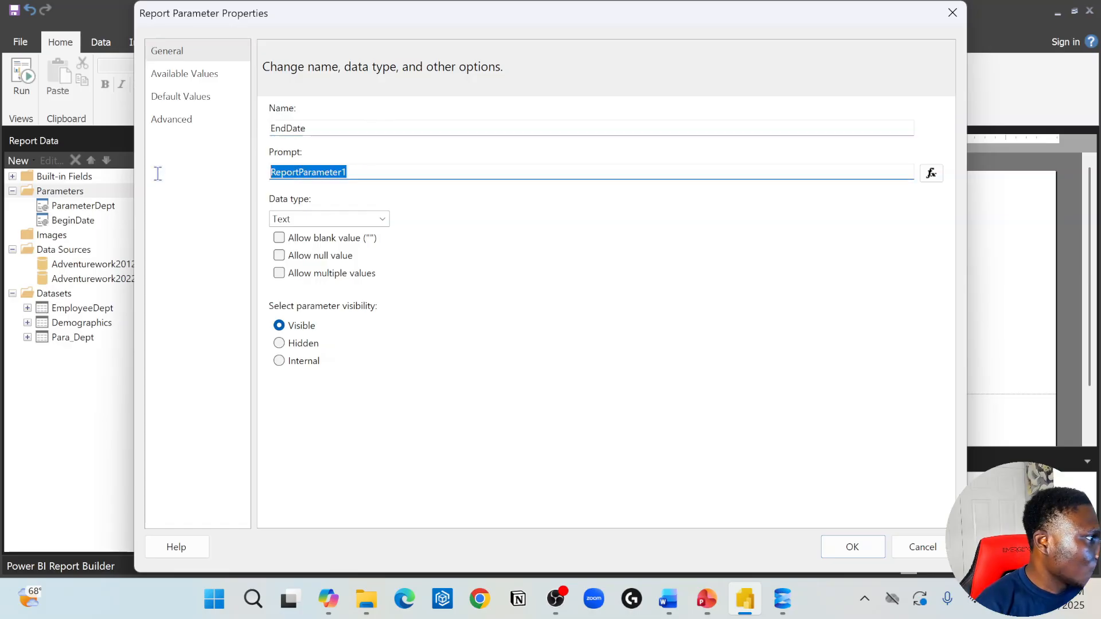
type("Select End Date")
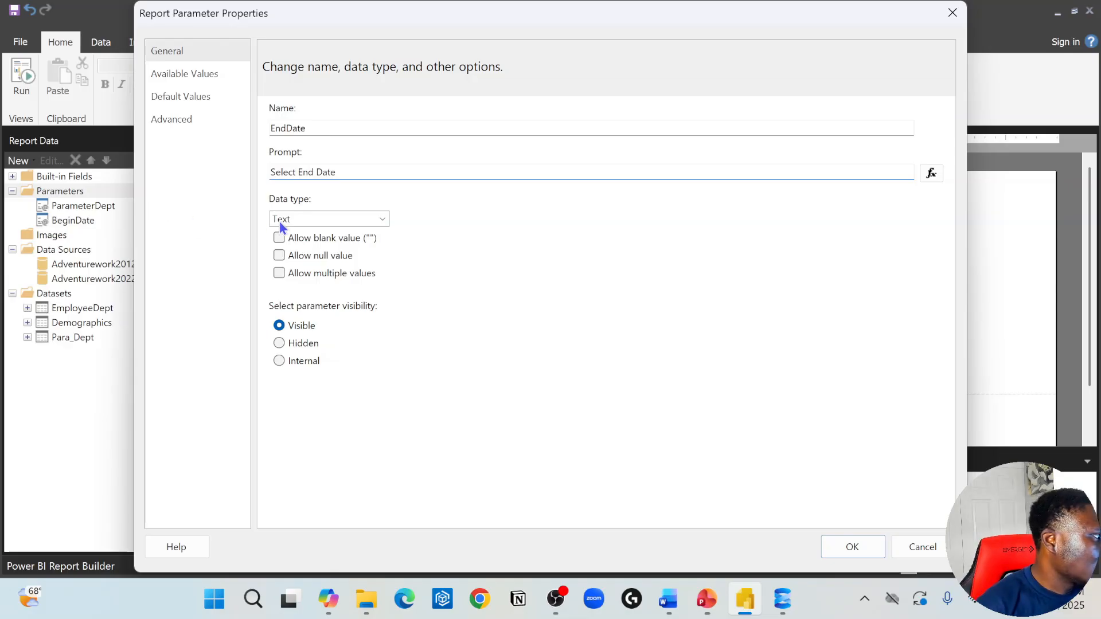
left_click(279, 222)
left_click(290, 256)
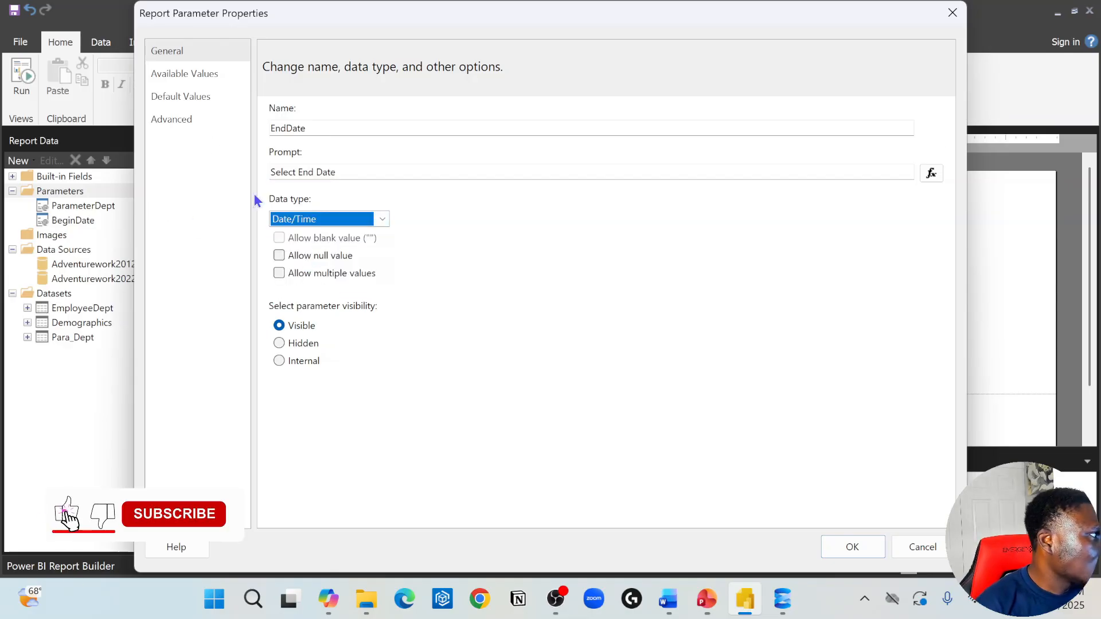
Step: Check the EndDate parameter's available values, default values and advanced options, and save the parameter
left_click(190, 73)
left_click(190, 97)
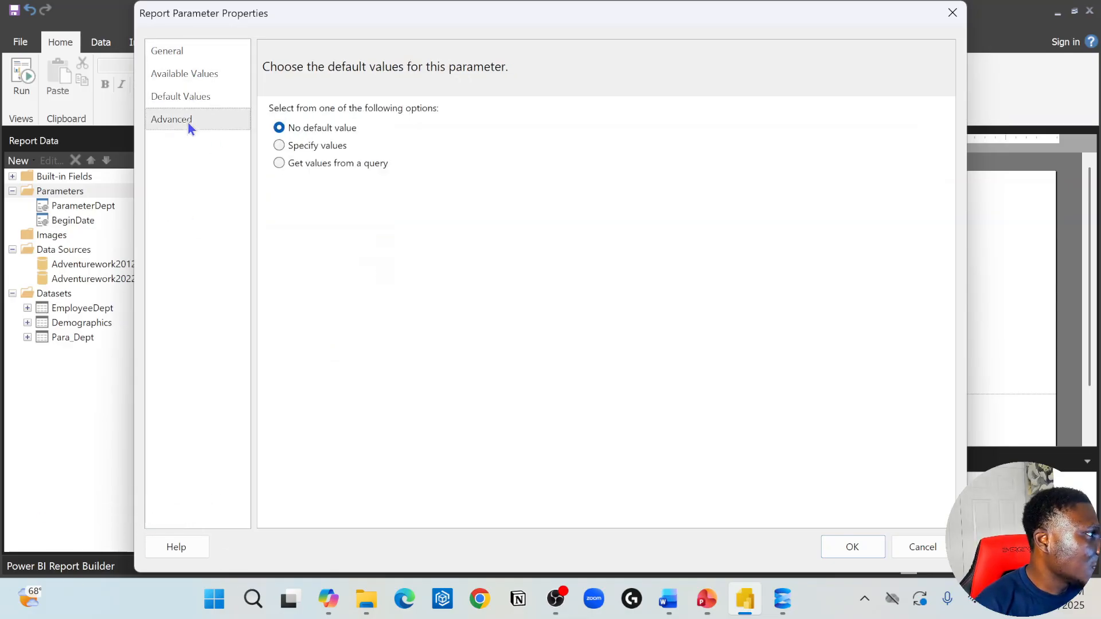
left_click(189, 121)
left_click(192, 53)
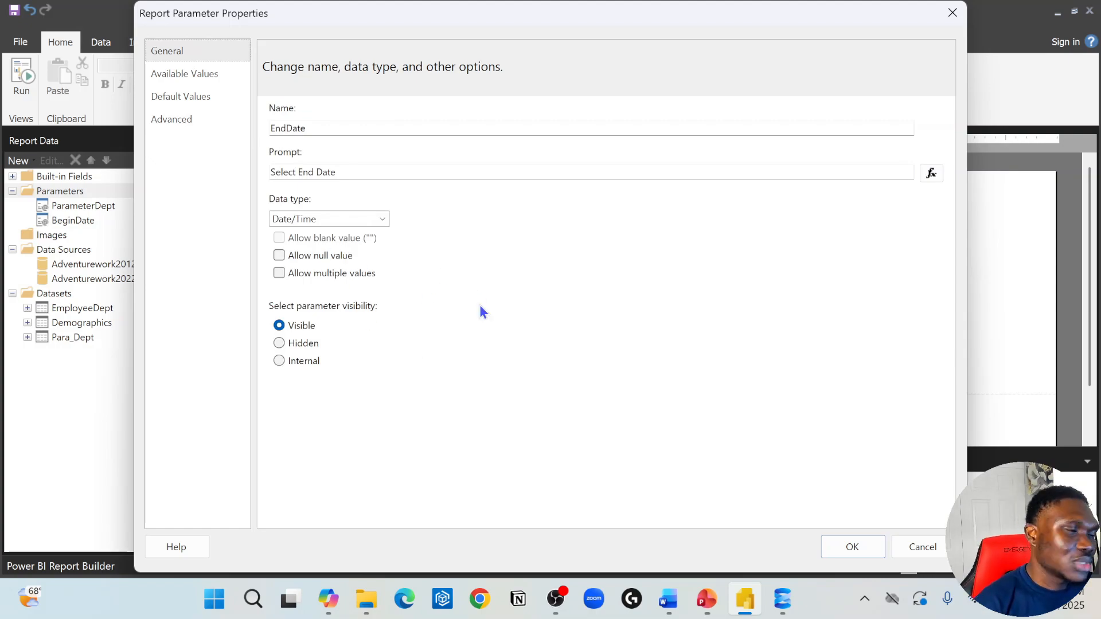
left_click(852, 546)
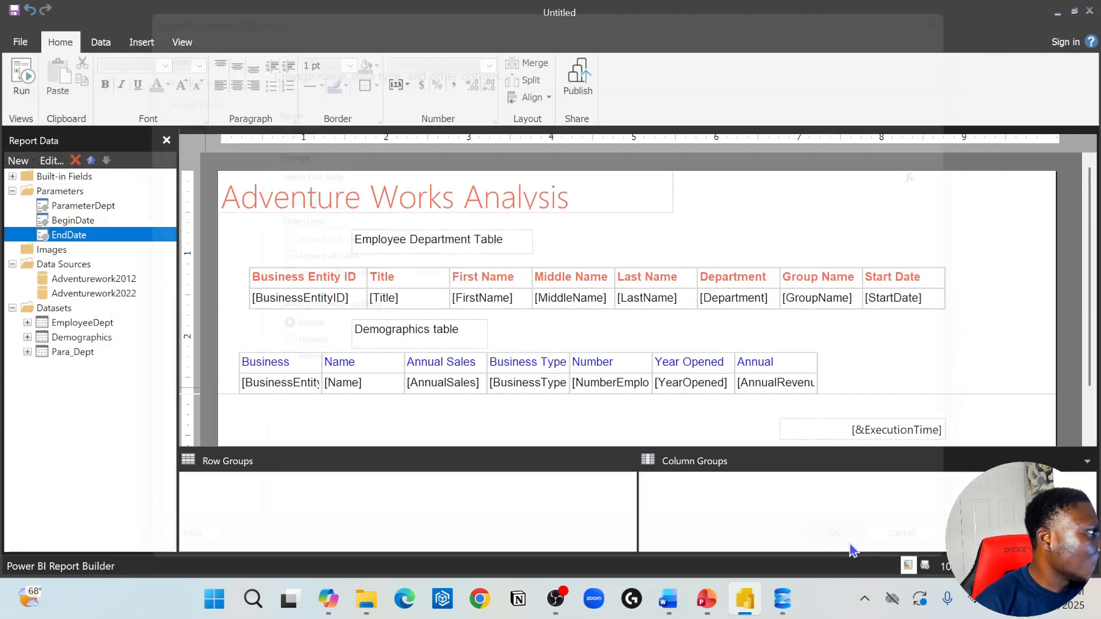
left_click(78, 328)
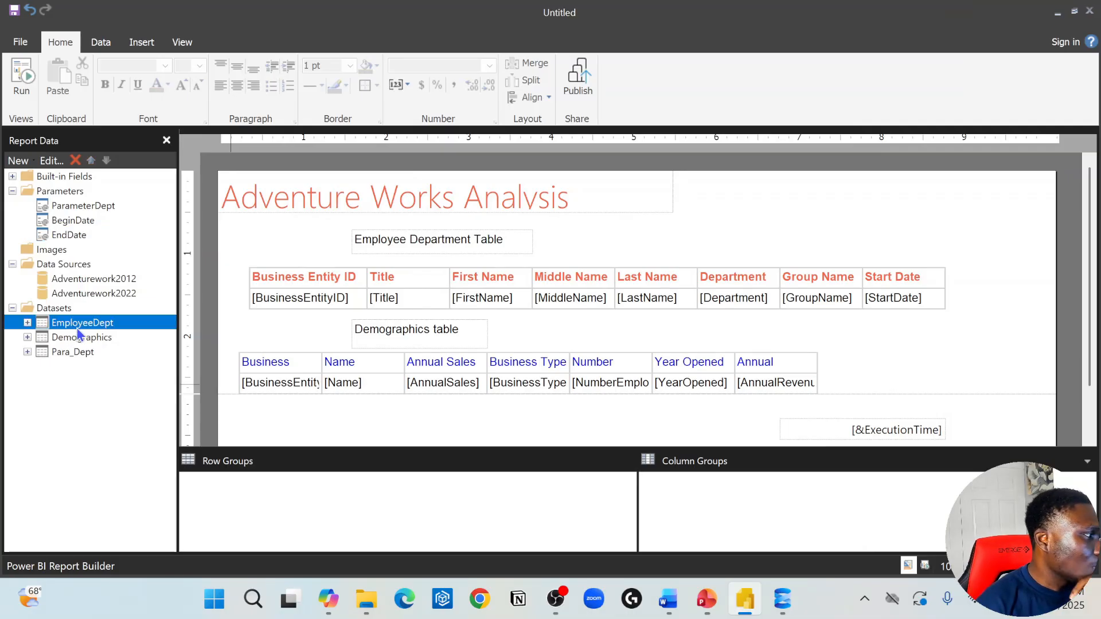
right_click(78, 329)
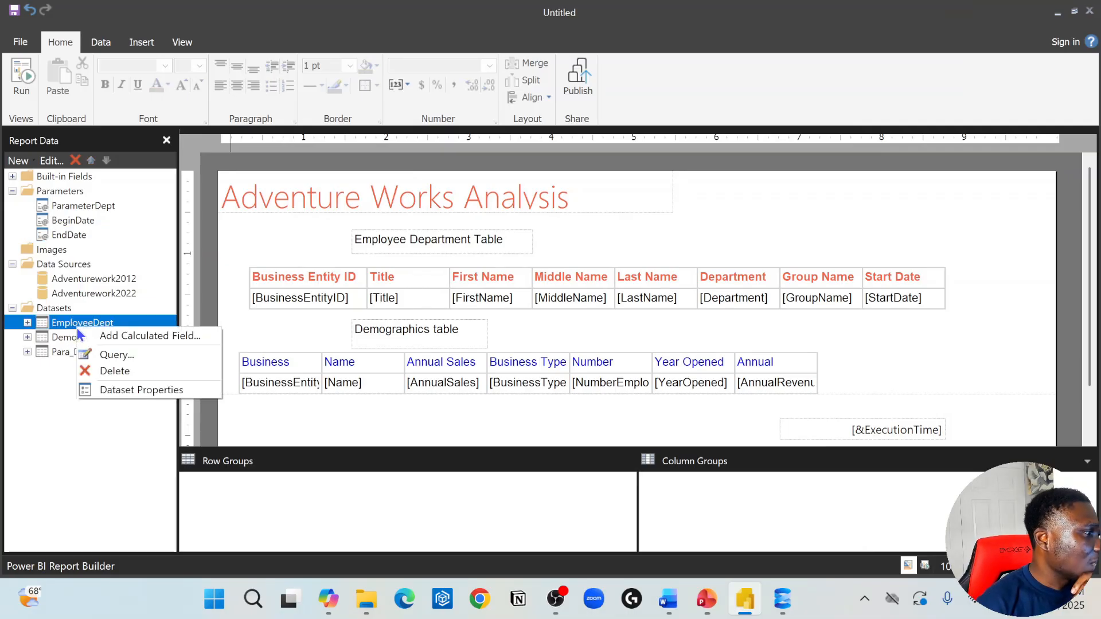
left_click(137, 387)
left_click(470, 448)
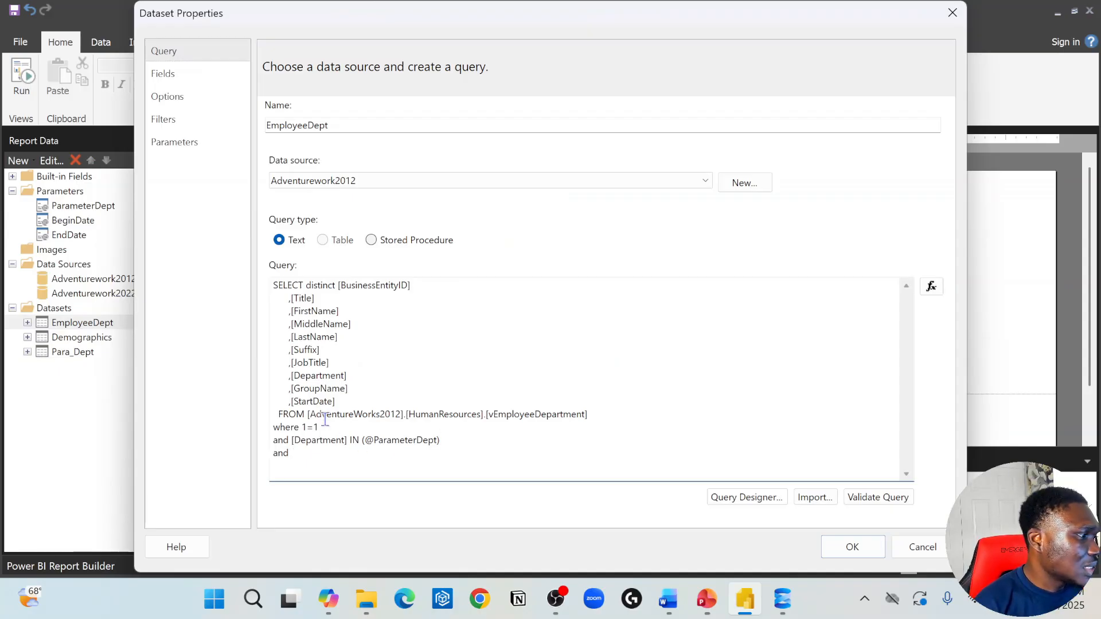
double_click(314, 401)
key("ctrl+c")
left_click(317, 452)
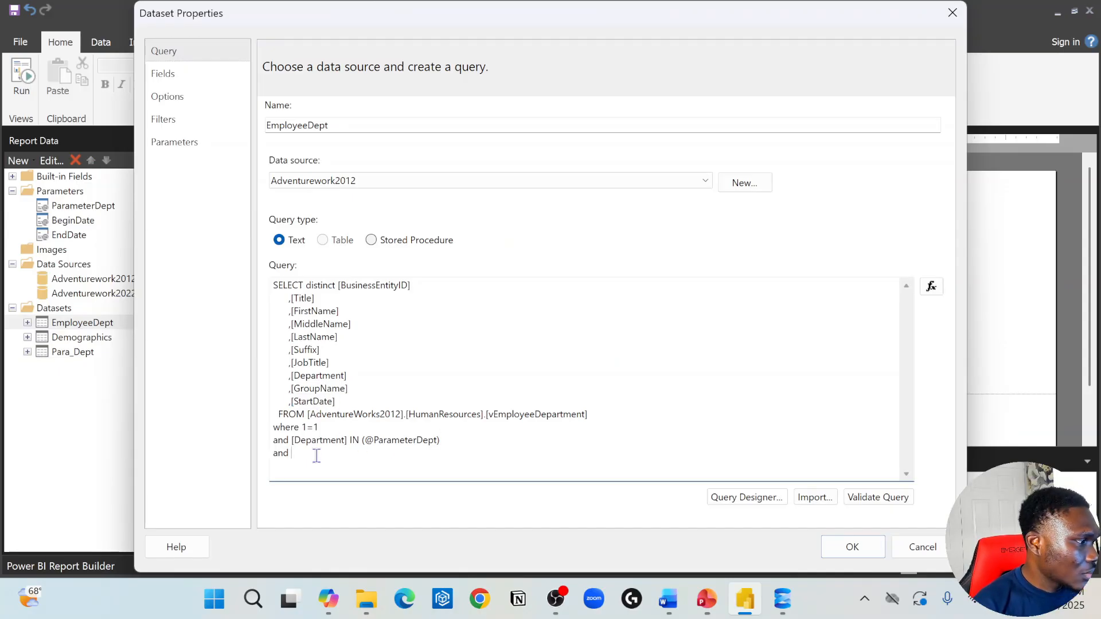
key("ctrl+v")
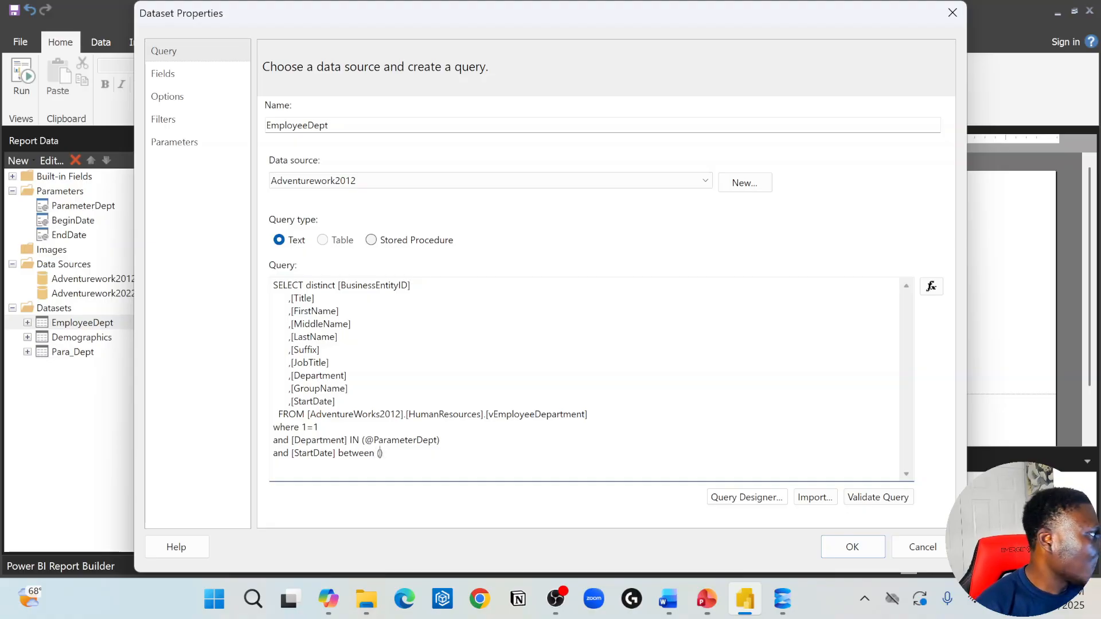
type("@B")
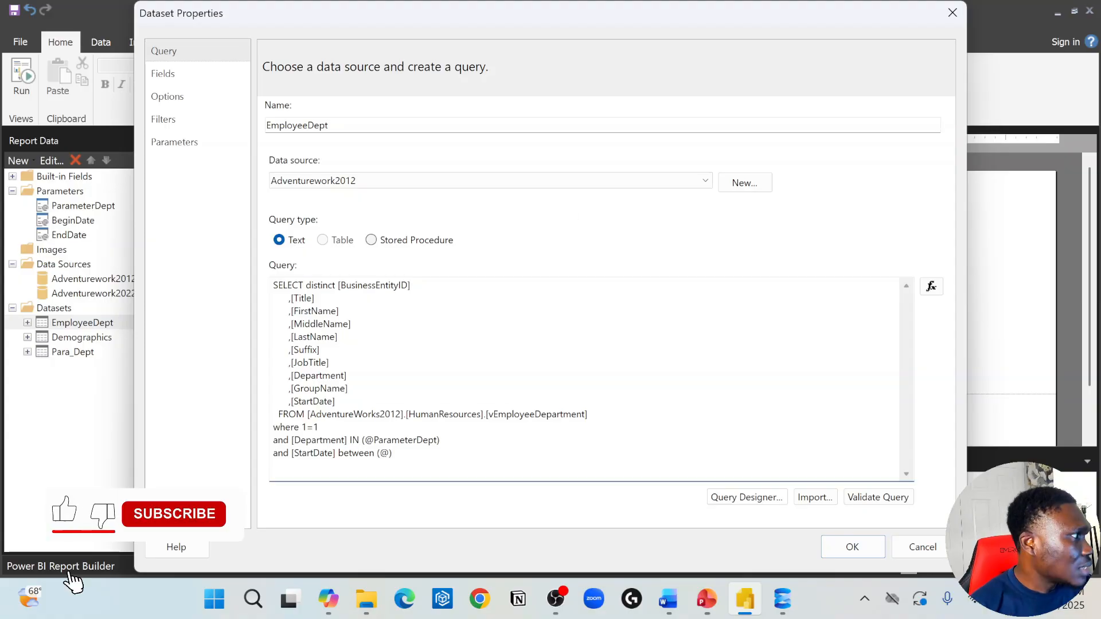
type("eginDate")
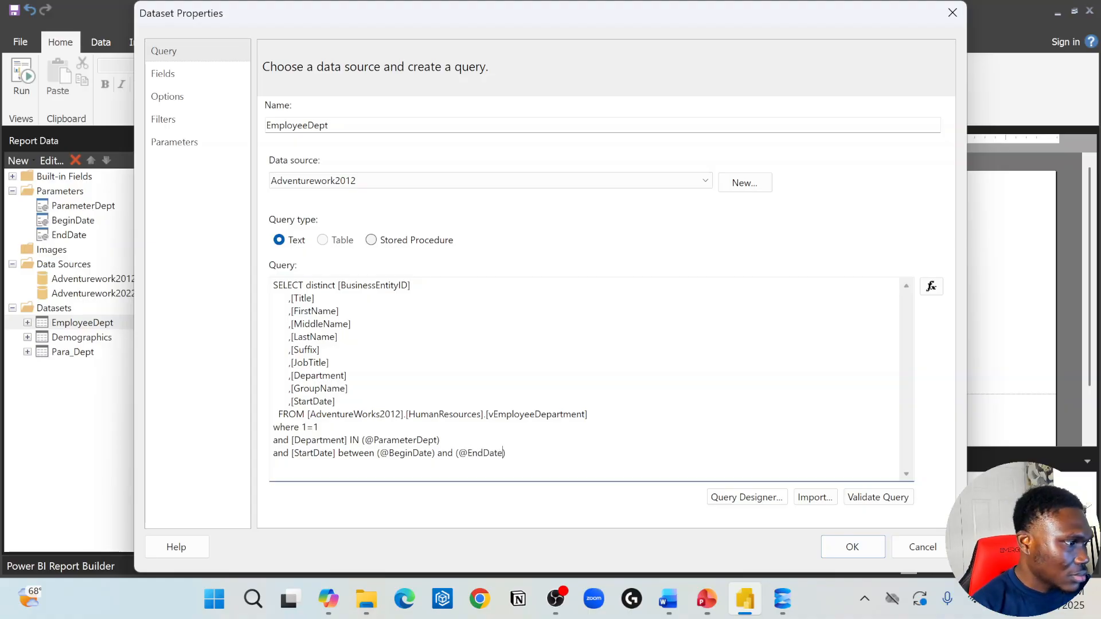
left_click(850, 548)
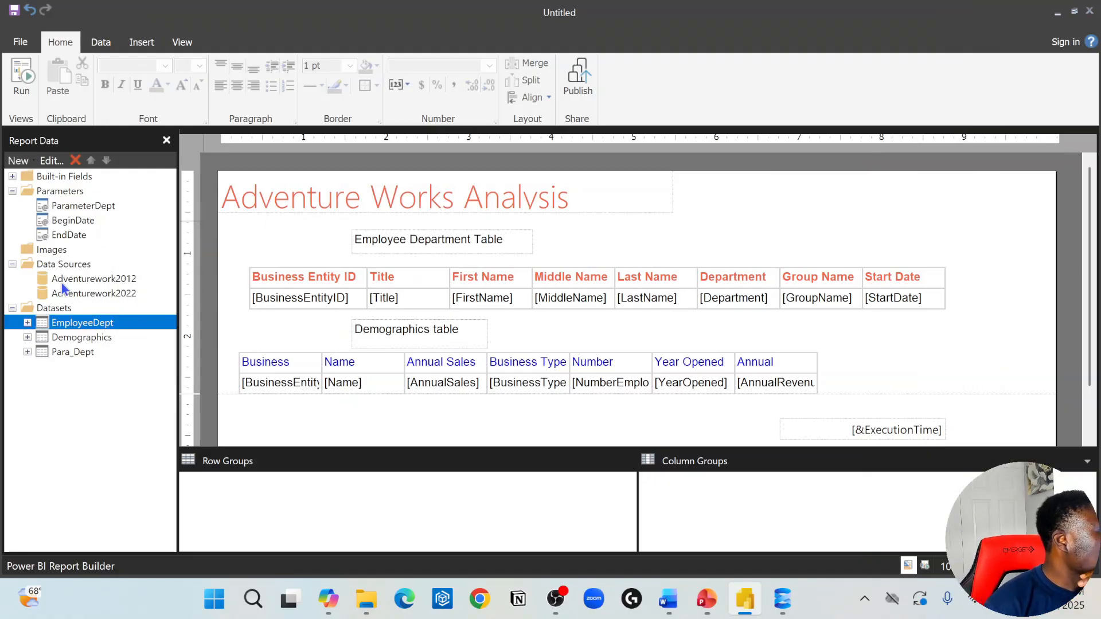
Step: Run the report and select all departments for the department parameter
left_click(22, 85)
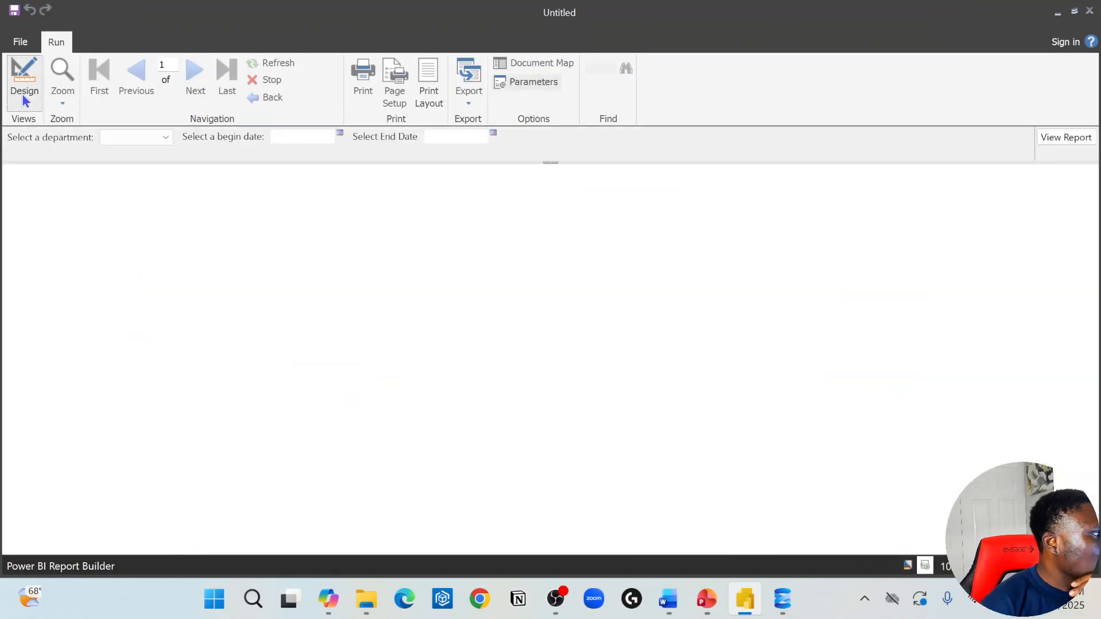
left_click(148, 141)
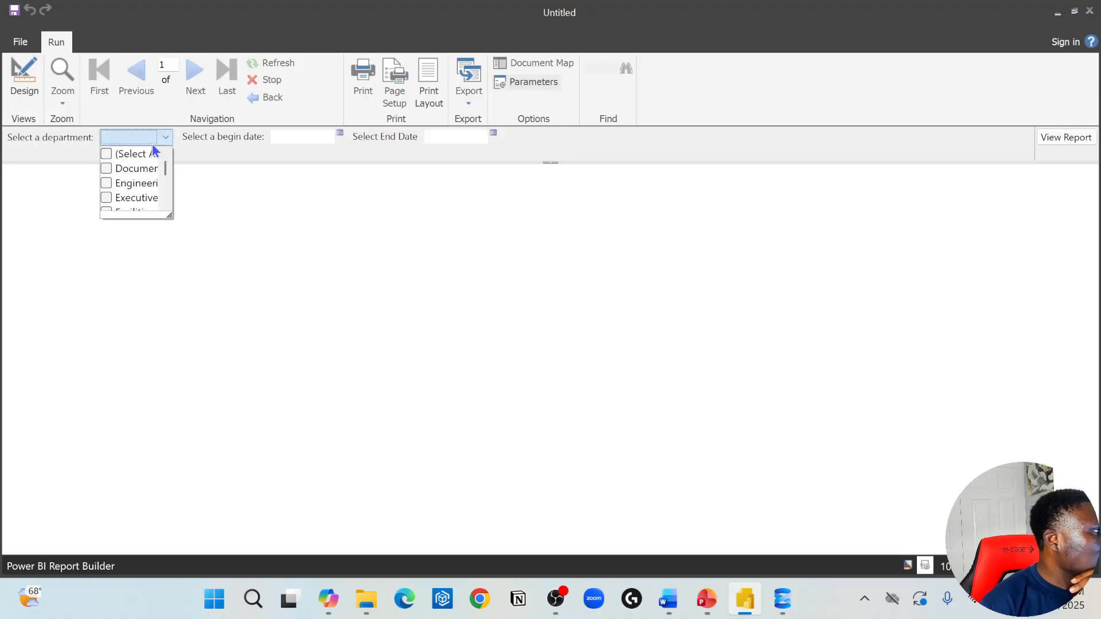
left_click(123, 154)
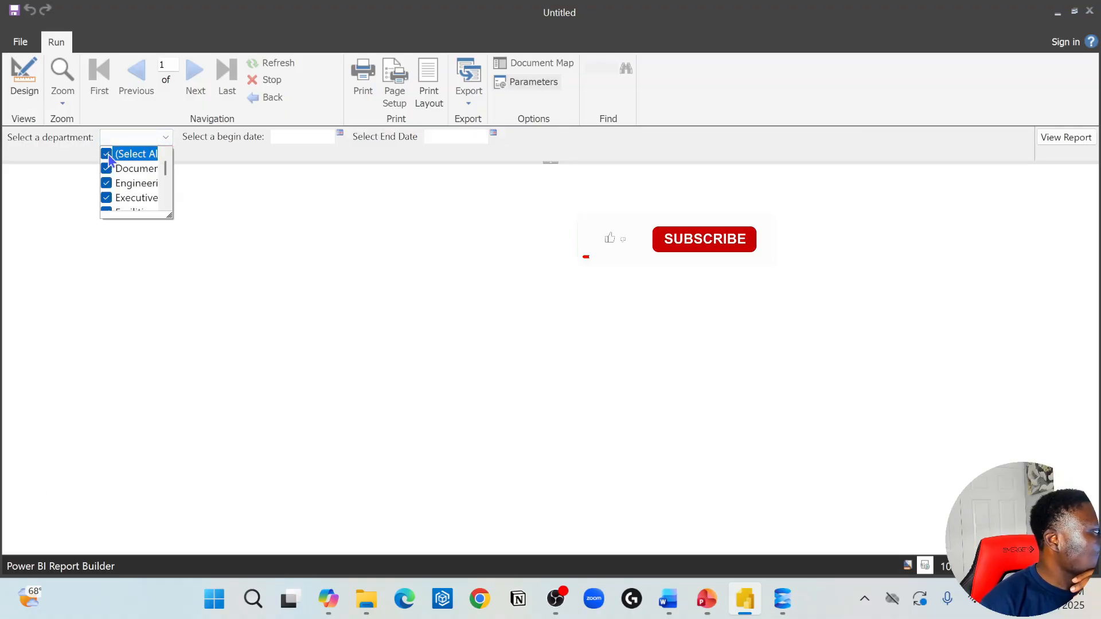
left_click(353, 178)
Step: Set the report's begin date parameter to 1/31/2008
left_click(339, 135)
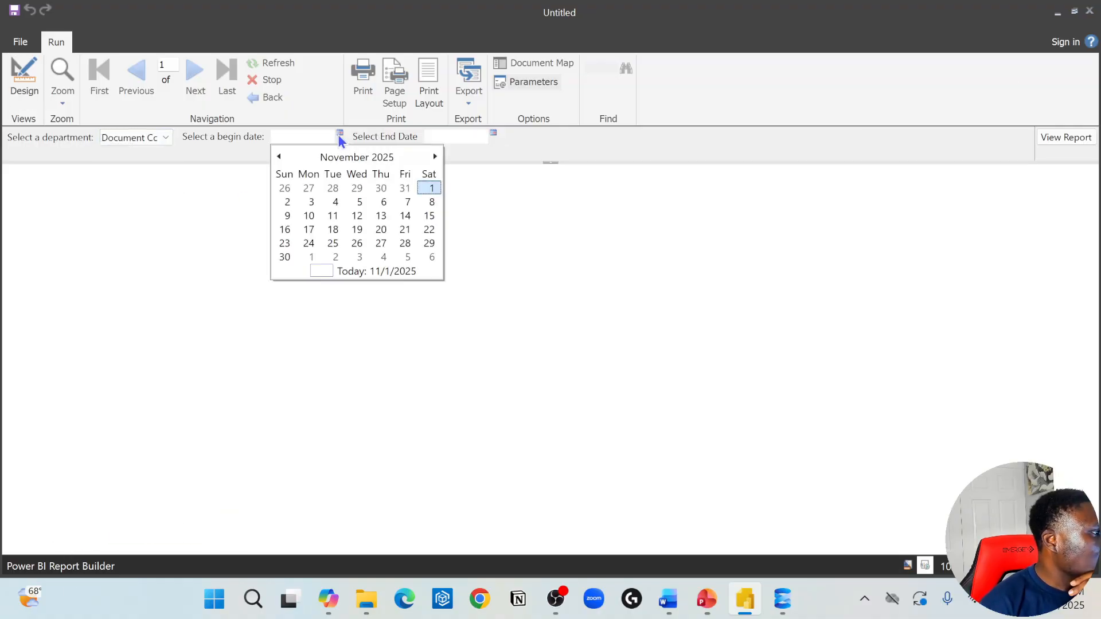
left_click(278, 156)
left_click(278, 156)
left_click(278, 157)
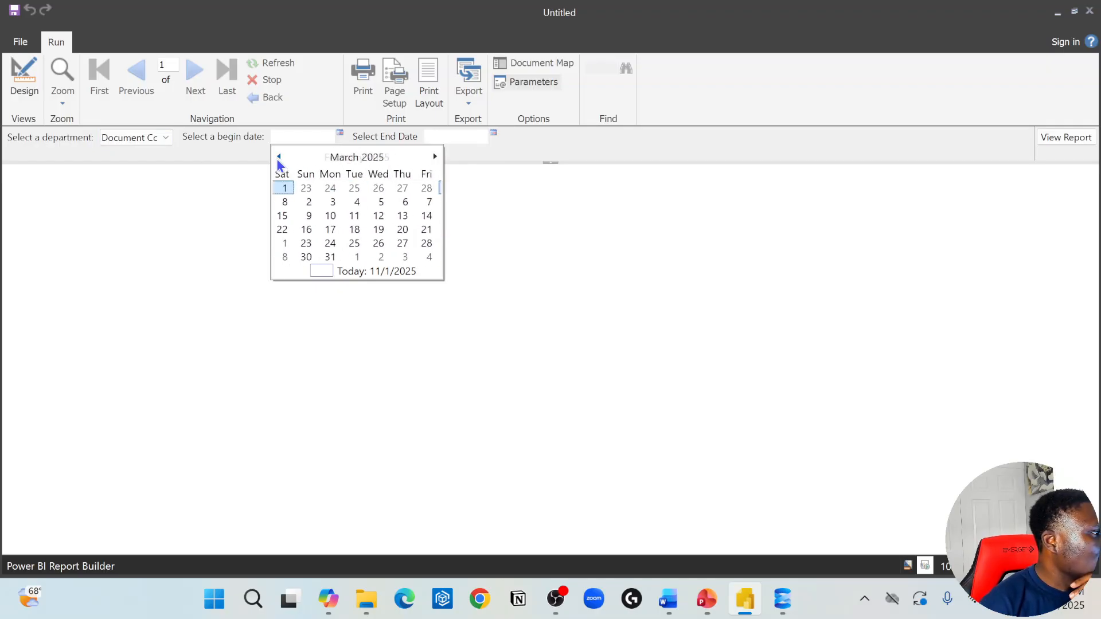
left_click(278, 156)
left_click(278, 156)
left_click(278, 157)
left_click(278, 157)
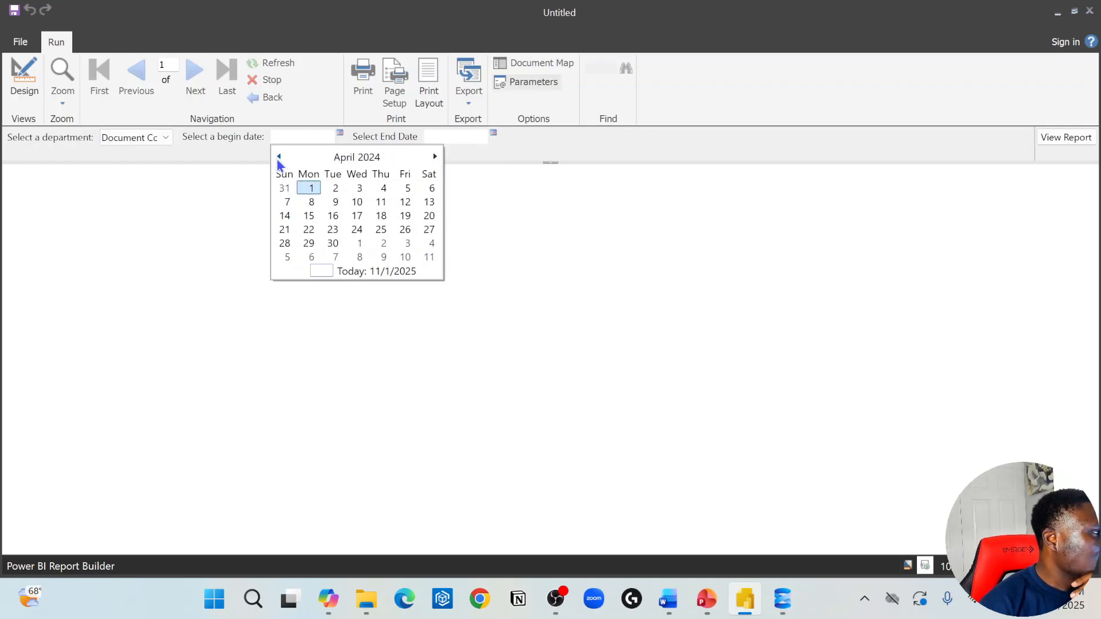
left_click(278, 156)
left_click(277, 158)
left_click(277, 158)
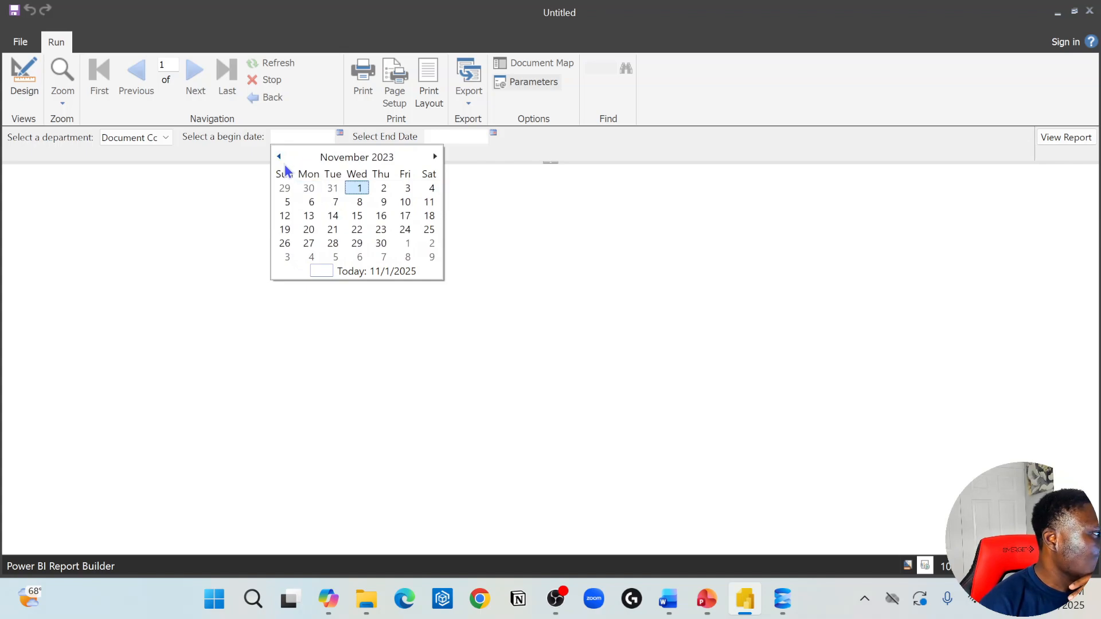
left_click(275, 149)
left_click(276, 150)
left_click(276, 148)
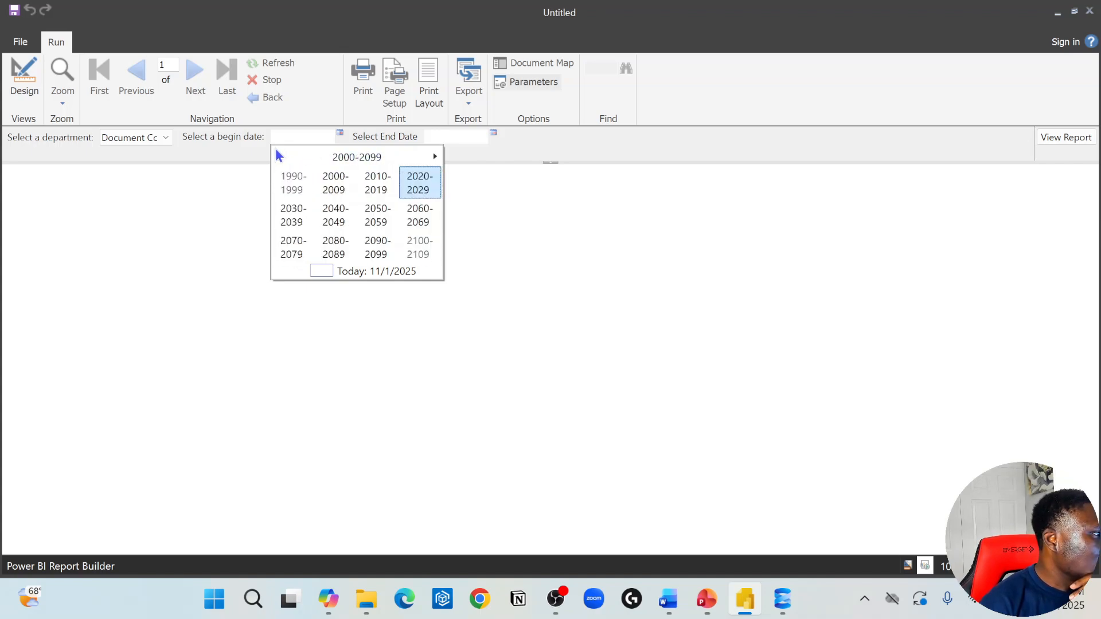
left_click(341, 190)
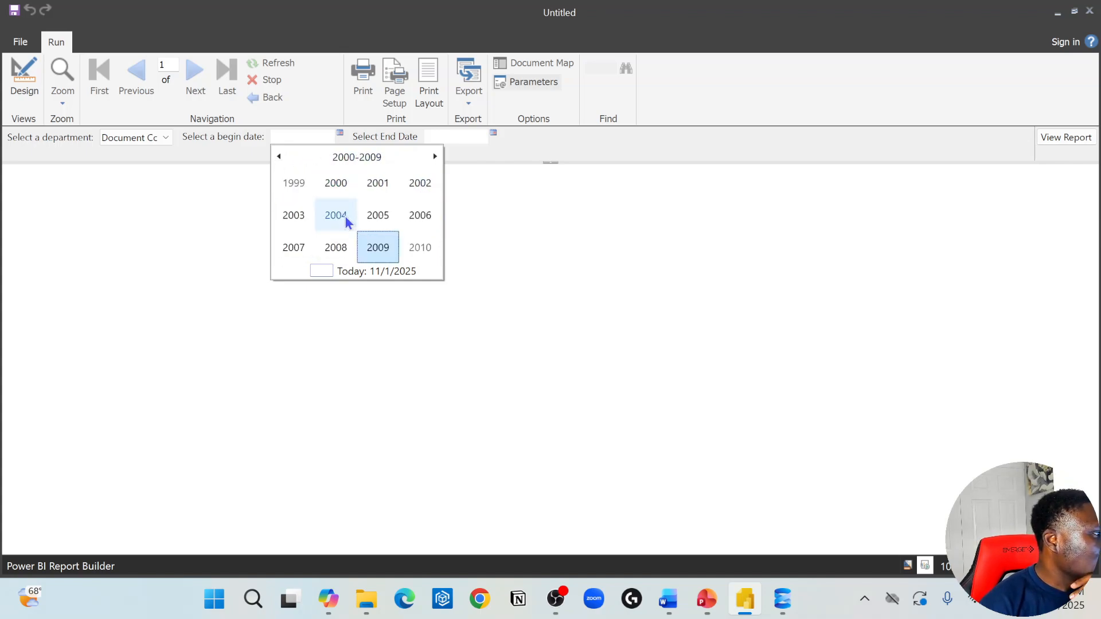
left_click(343, 252)
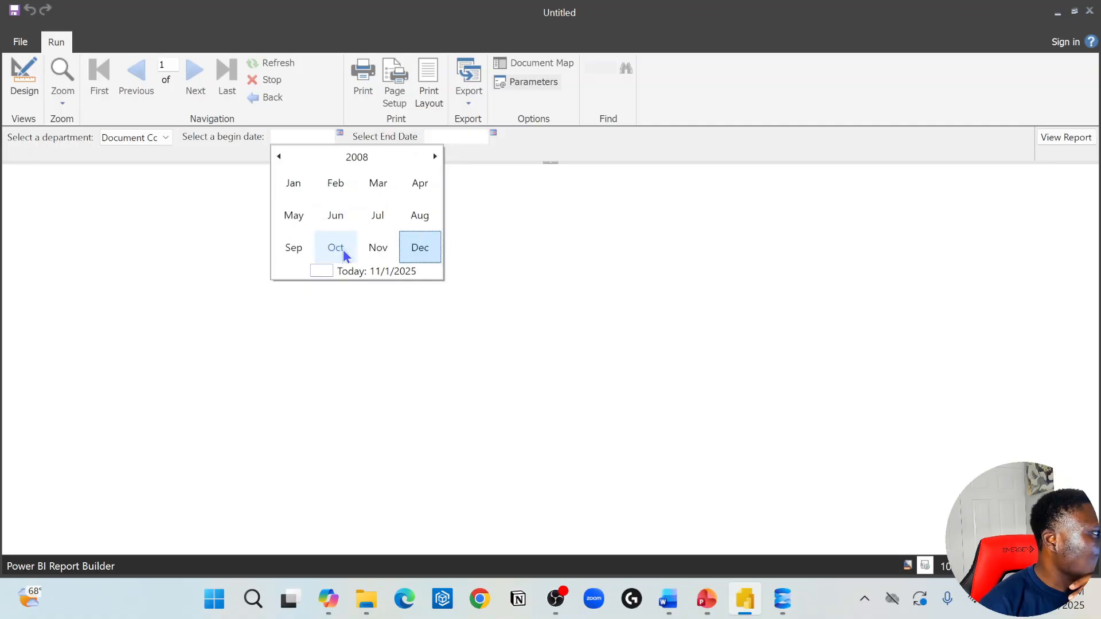
left_click(303, 188)
left_click(381, 245)
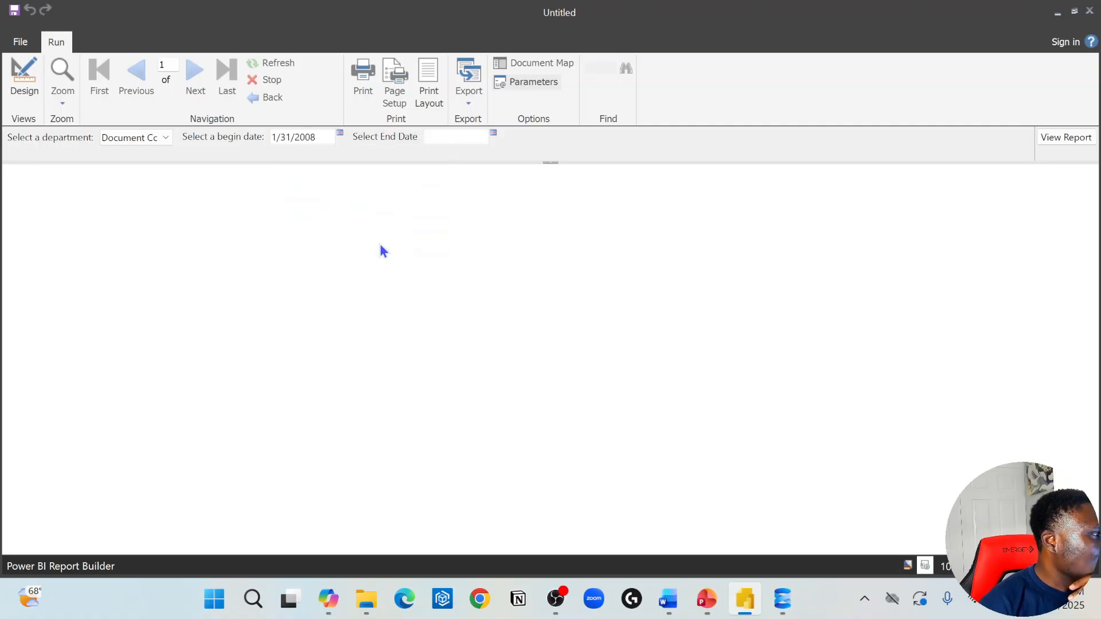
Step: Set the report's end date parameter to 7/31/2010
left_click(494, 132)
left_click(437, 159)
left_click(440, 161)
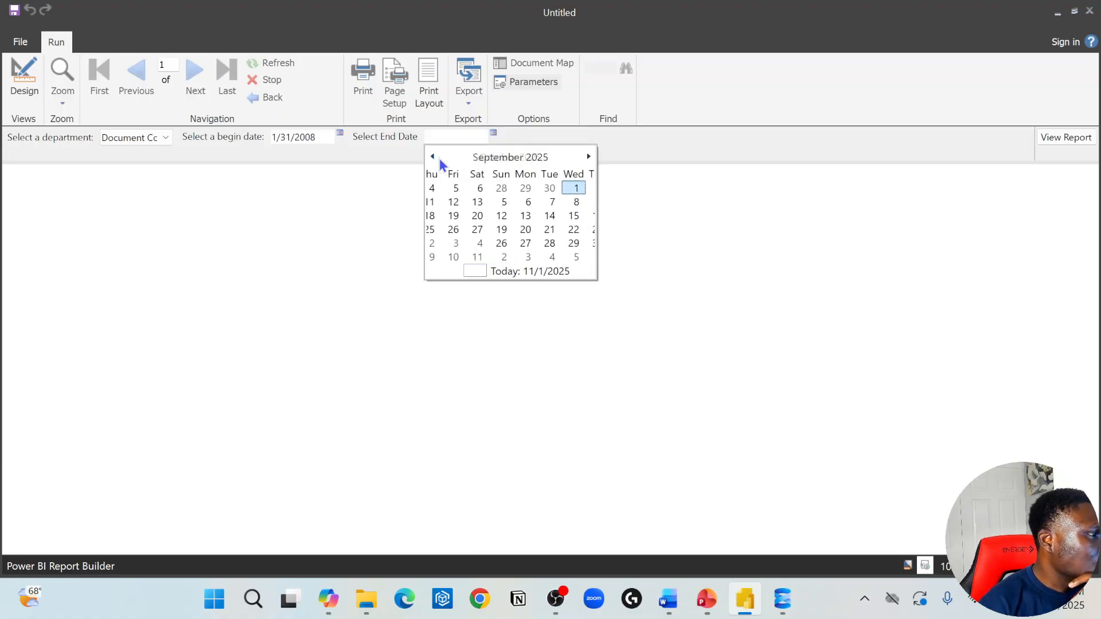
left_click(439, 161)
left_click(439, 161)
left_click(439, 161)
left_click(439, 161)
left_click(440, 161)
left_click(433, 157)
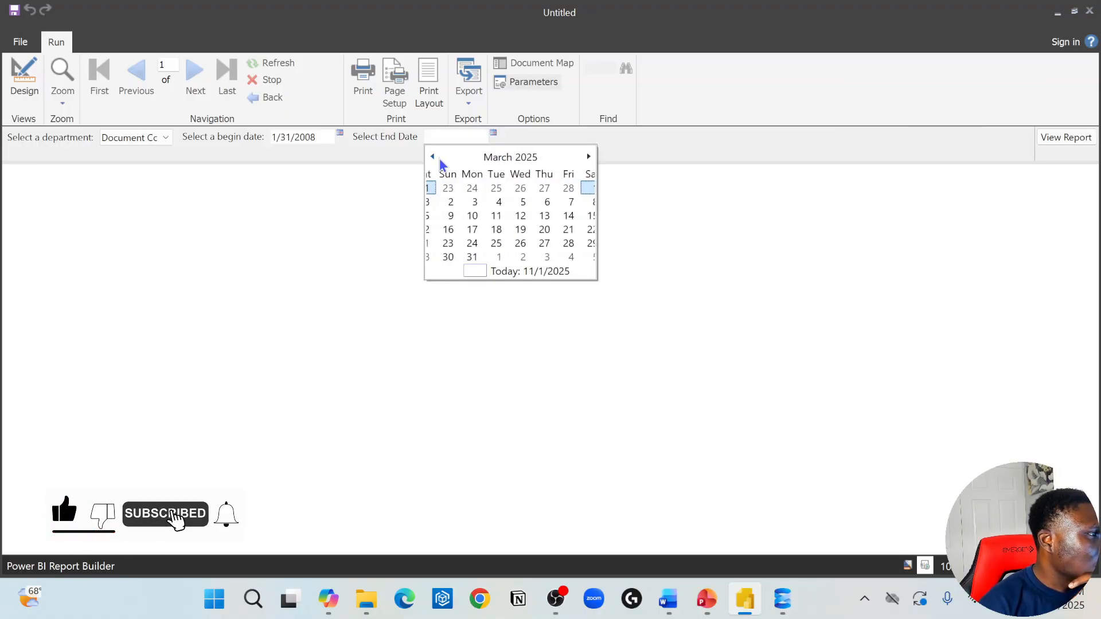
left_click(432, 156)
left_click(432, 156)
left_click(433, 156)
left_click(433, 157)
left_click(433, 157)
left_click(433, 156)
left_click(433, 156)
left_click(440, 161)
left_click(440, 161)
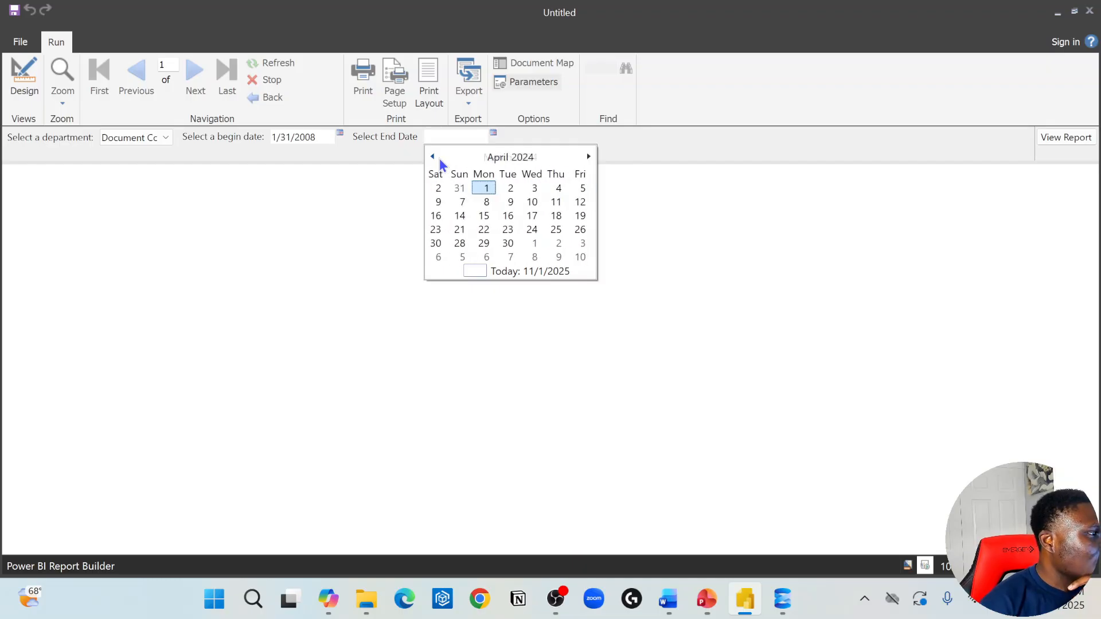
left_click(439, 161)
left_click(440, 161)
left_click(440, 161)
left_click(440, 161)
left_click(440, 161)
left_click(440, 161)
left_click(440, 161)
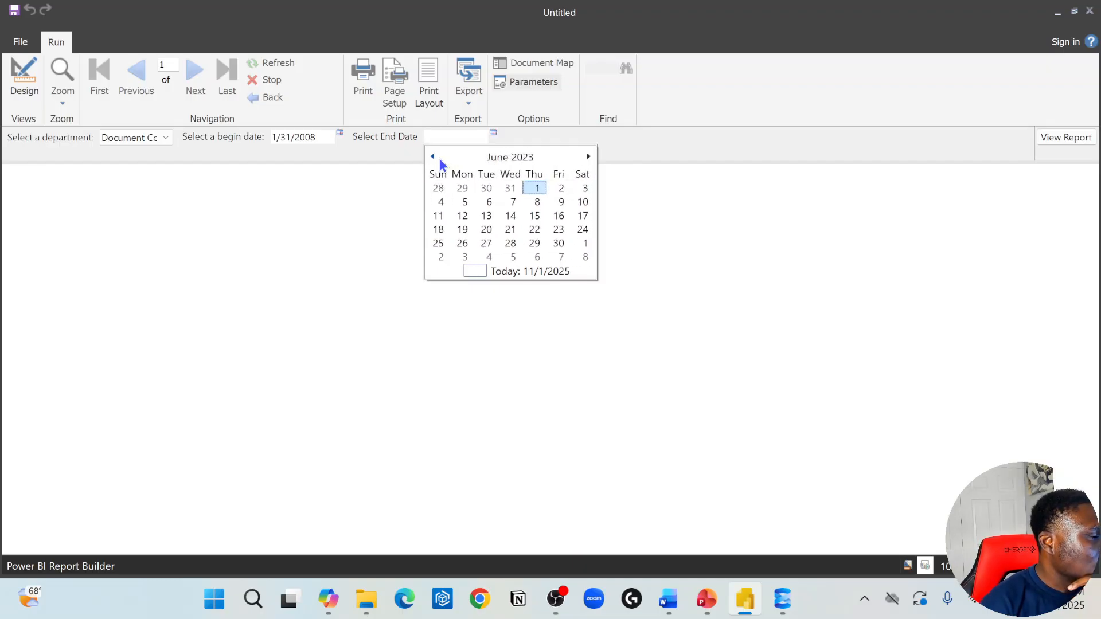
left_click(440, 161)
left_click(440, 161)
left_click(441, 161)
left_click(440, 161)
left_click(440, 161)
left_click(440, 161)
left_click(440, 161)
left_click(440, 161)
left_click(440, 161)
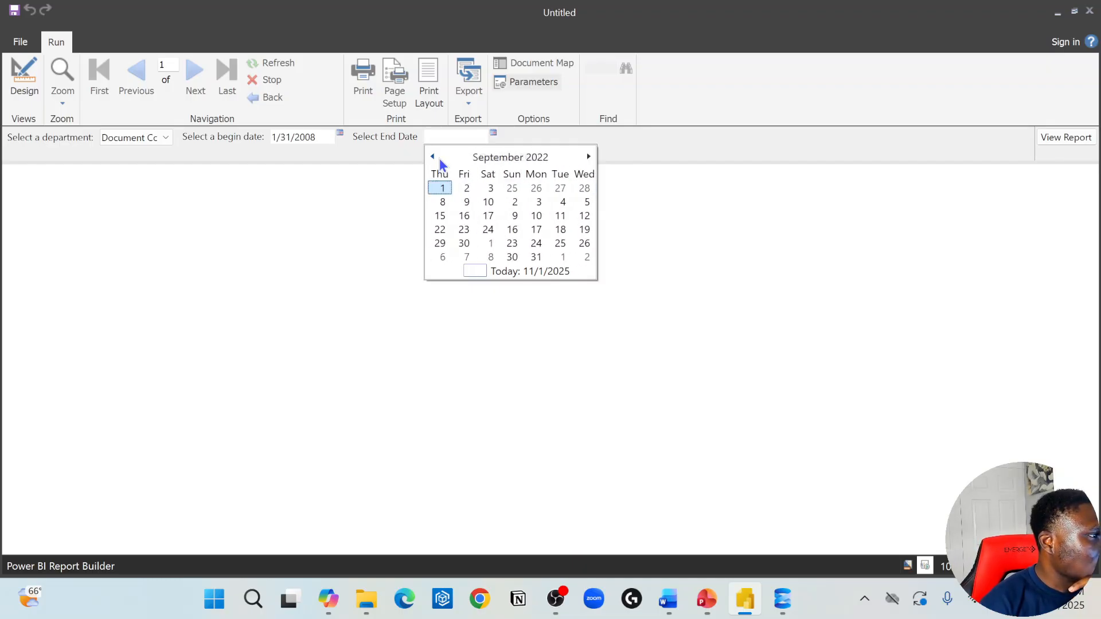
left_click(440, 161)
left_click(508, 158)
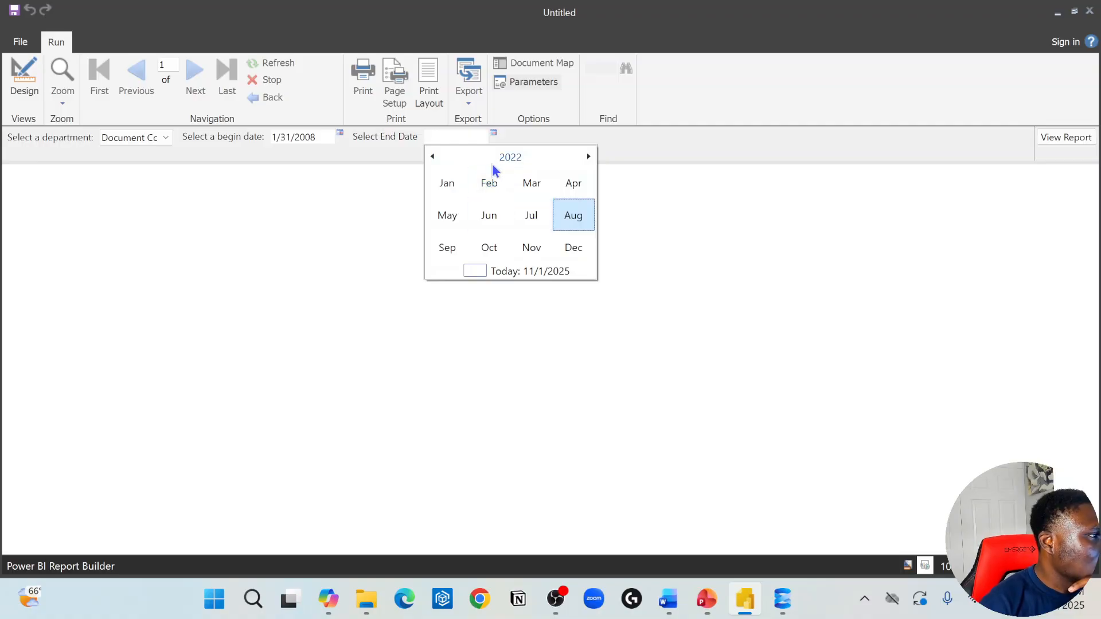
left_click(437, 159)
left_click(437, 159)
left_click(438, 159)
left_click(438, 159)
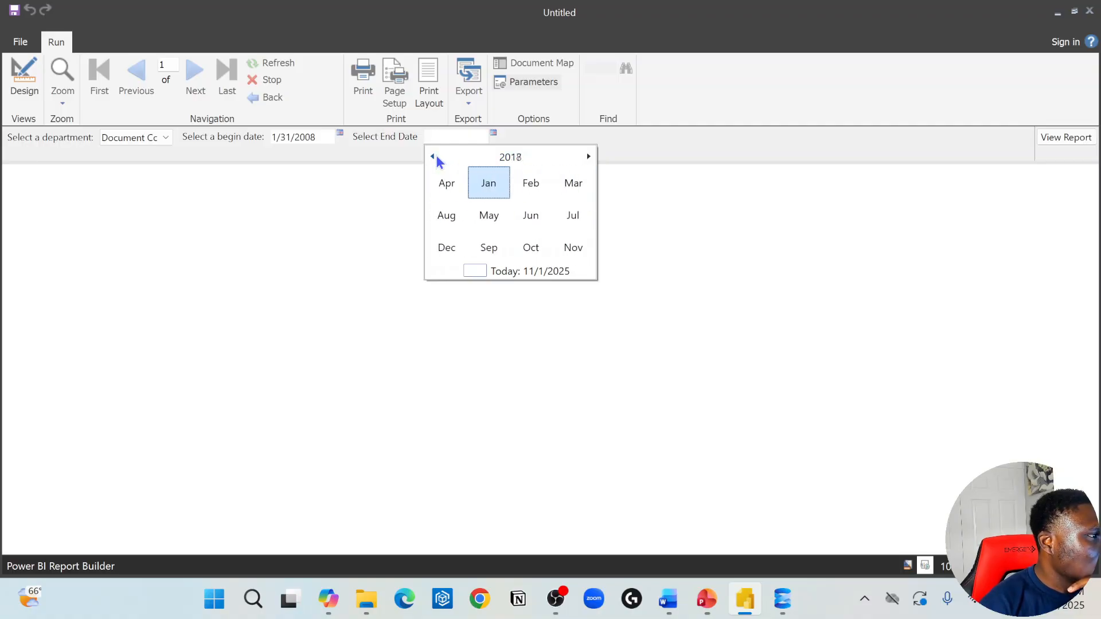
left_click(438, 159)
left_click(437, 159)
left_click(438, 160)
left_click(437, 160)
left_click(438, 159)
left_click(437, 160)
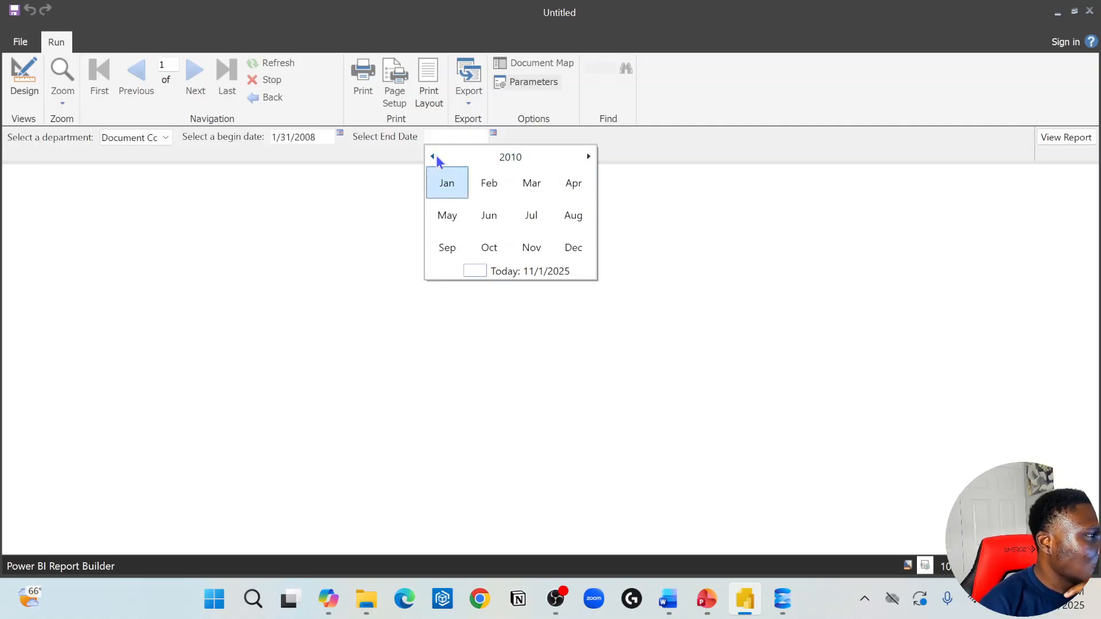
left_click(436, 158)
left_click(436, 158)
left_click(589, 157)
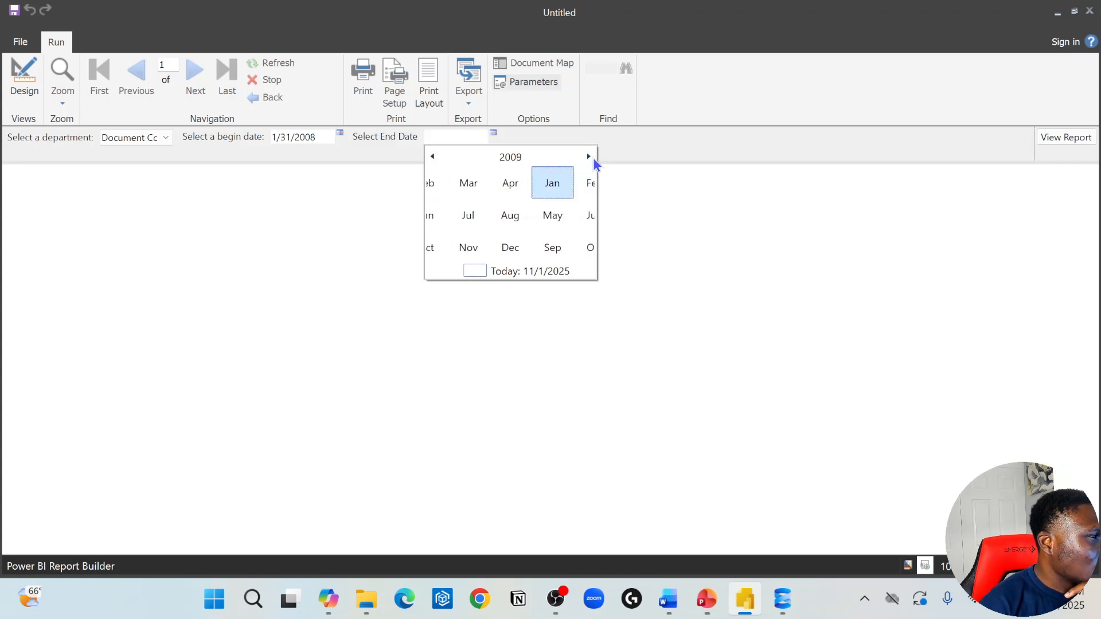
left_click(588, 156)
left_click(531, 216)
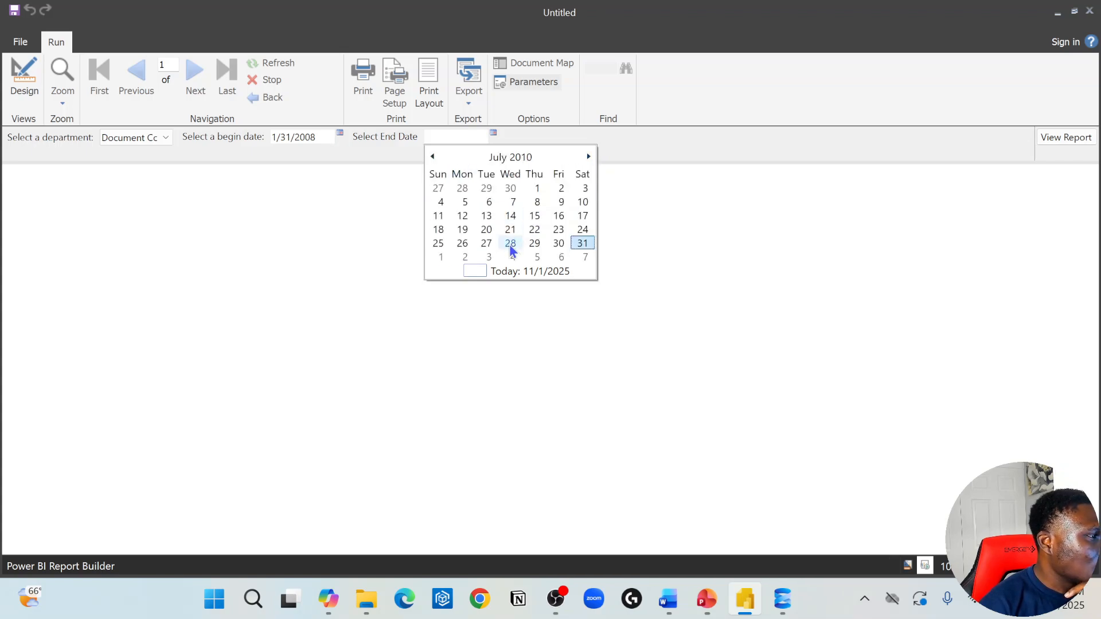
left_click(583, 243)
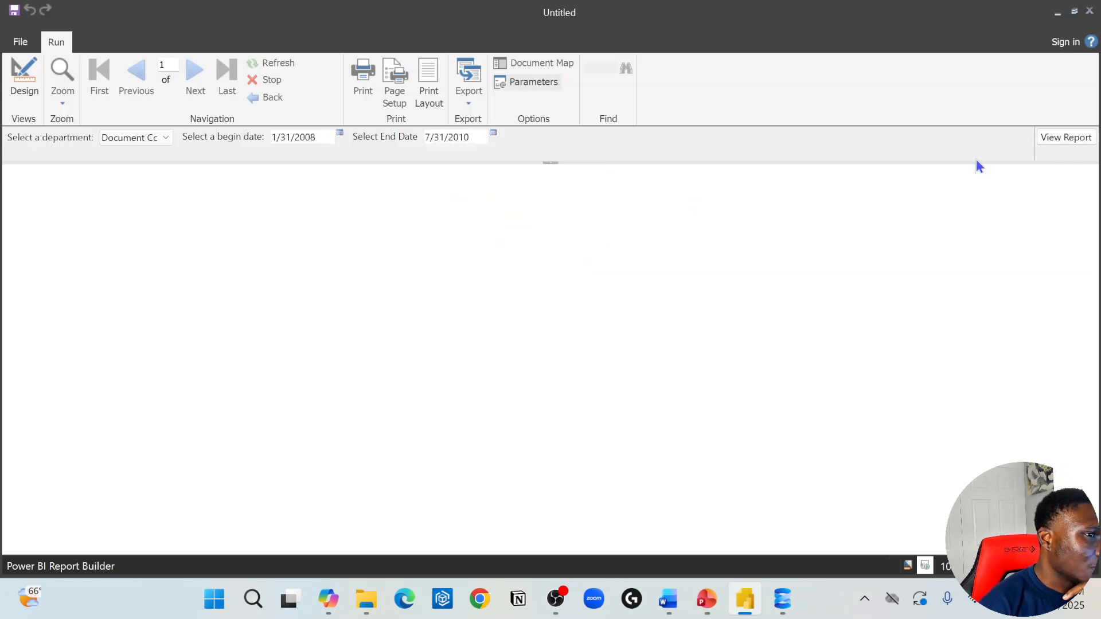
Step: Generate the report with the chosen parameters and check the Start Date column of the Employee Department Table across its pages
left_click(1061, 133)
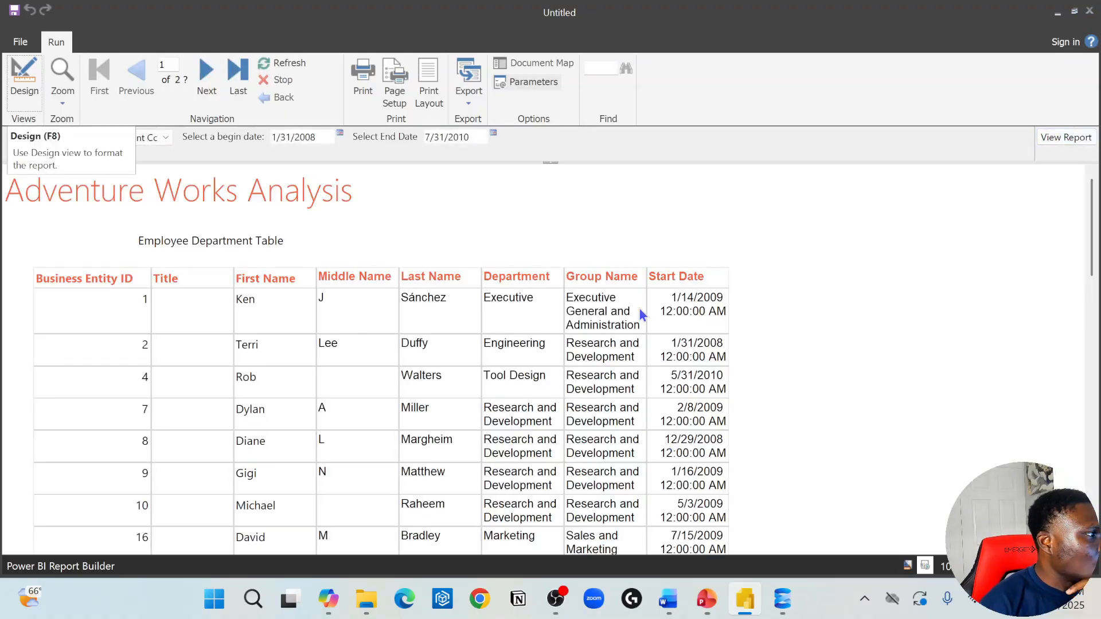
scroll(671, 423, "down", 20)
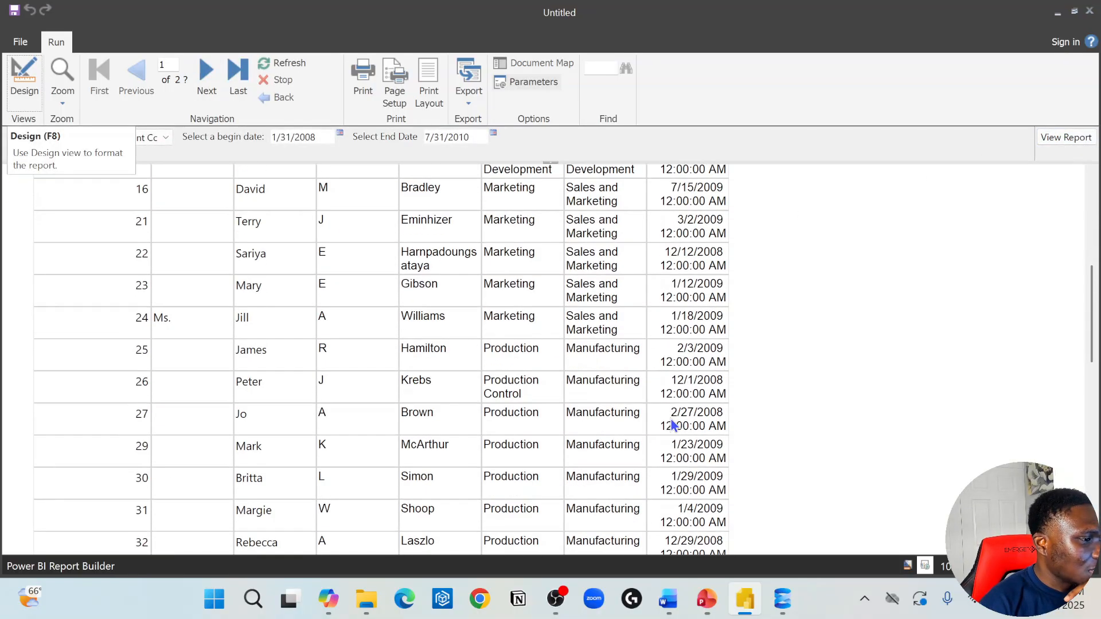
scroll(674, 425, "down", 20)
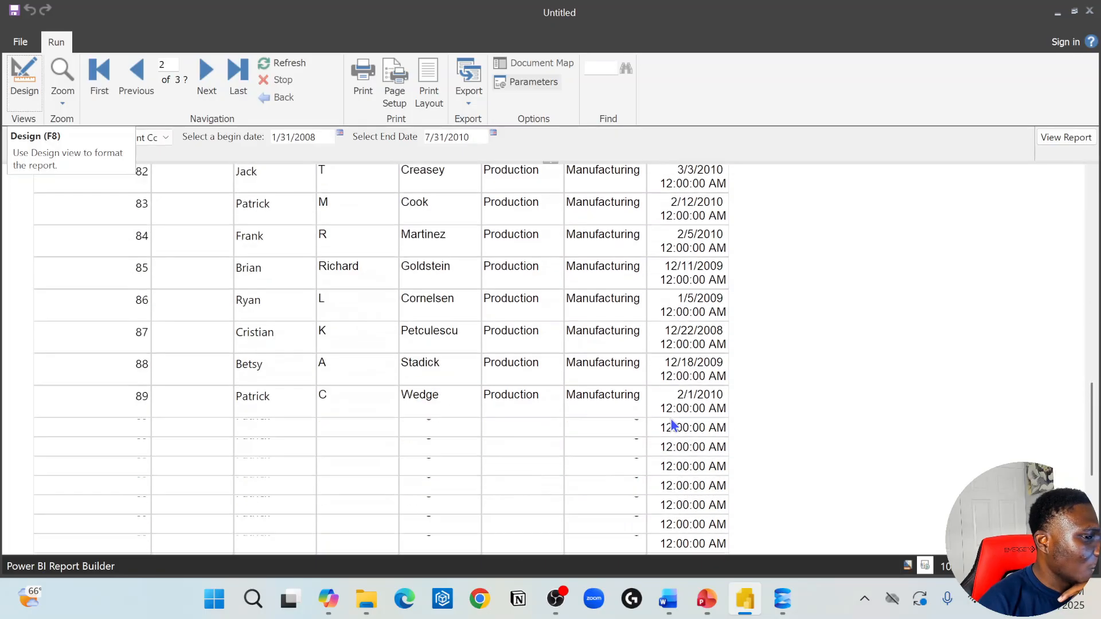
scroll(670, 417, "down", 20)
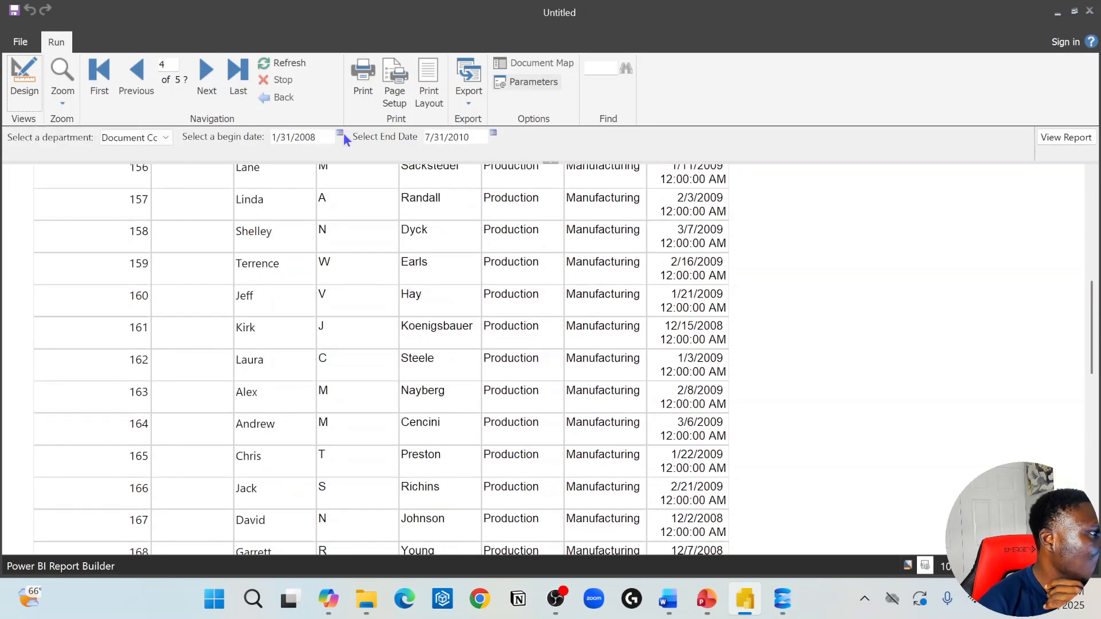
Step: Change the report's begin date parameter to 3/4/2009
left_click(341, 133)
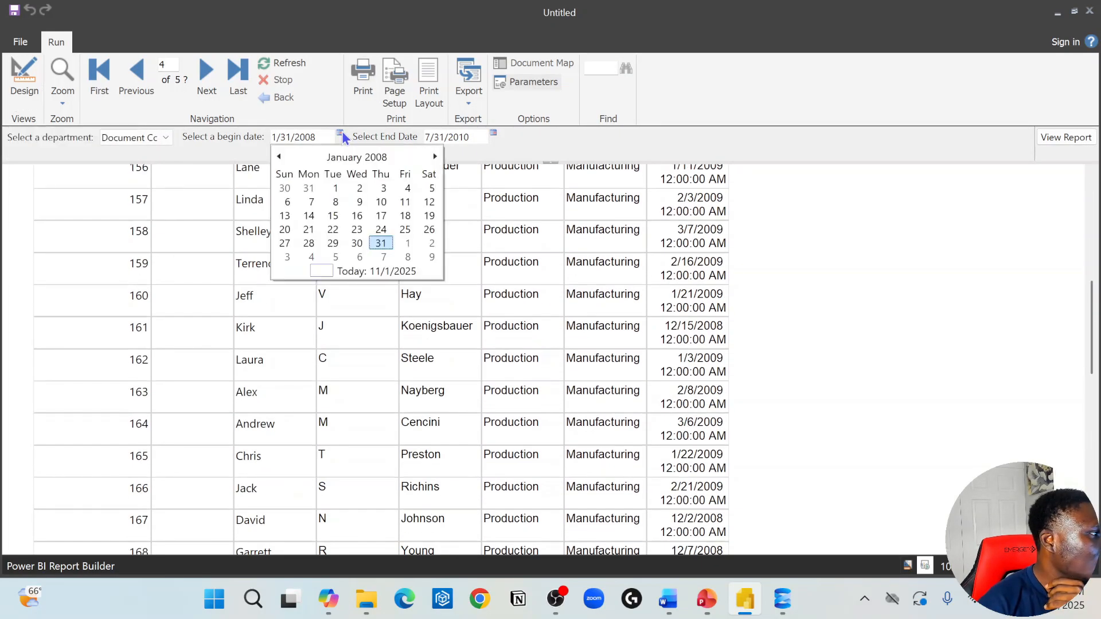
left_click(434, 157)
left_click(434, 157)
left_click(435, 157)
left_click(434, 157)
left_click(435, 157)
left_click(435, 157)
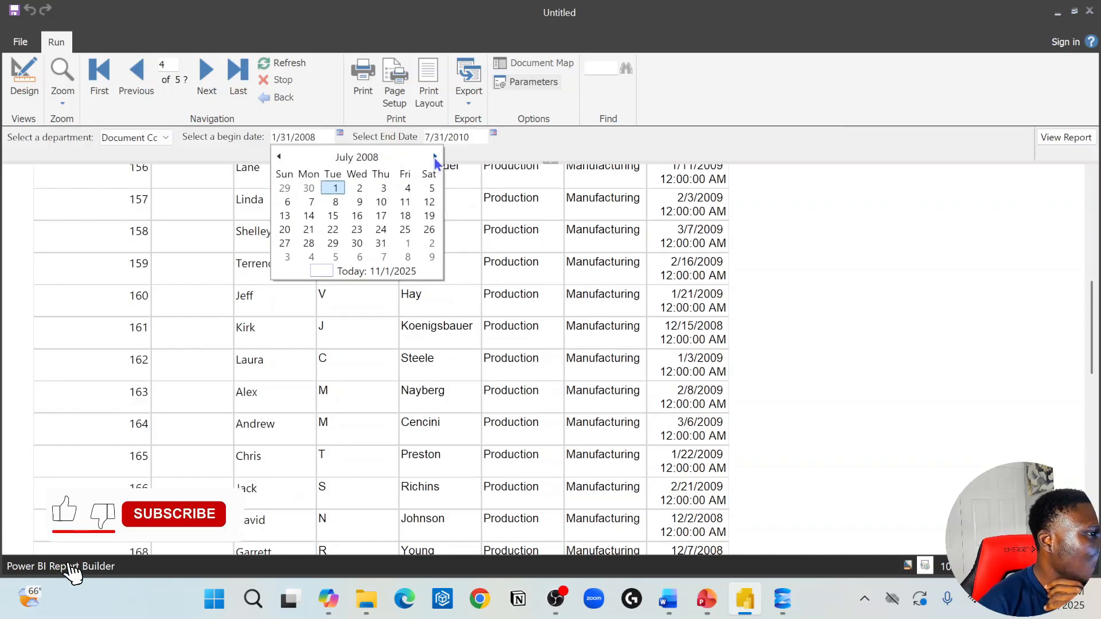
left_click(434, 157)
left_click(434, 157)
left_click(434, 157)
left_click(434, 158)
left_click(435, 157)
left_click(434, 157)
left_click(435, 157)
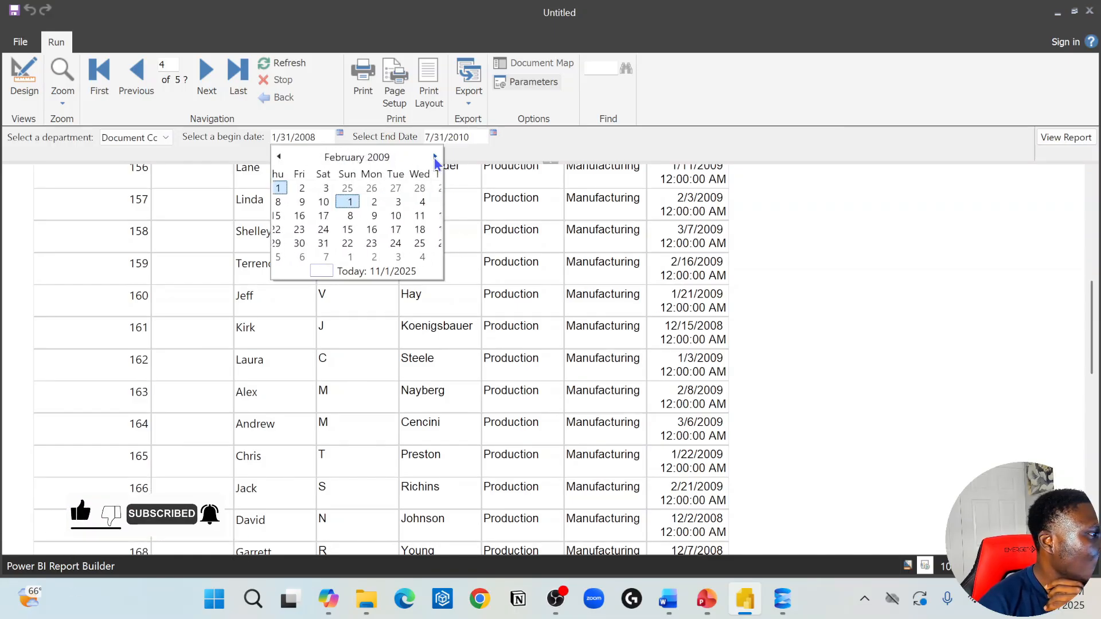
left_click(434, 157)
scroll(668, 351, "up", 15)
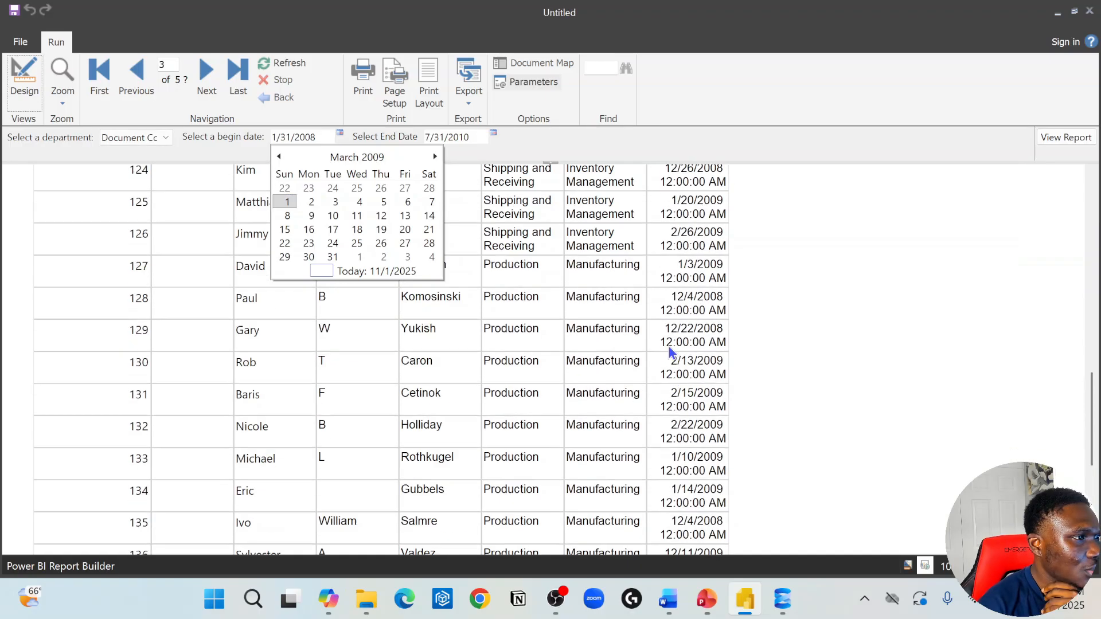
left_click(360, 202)
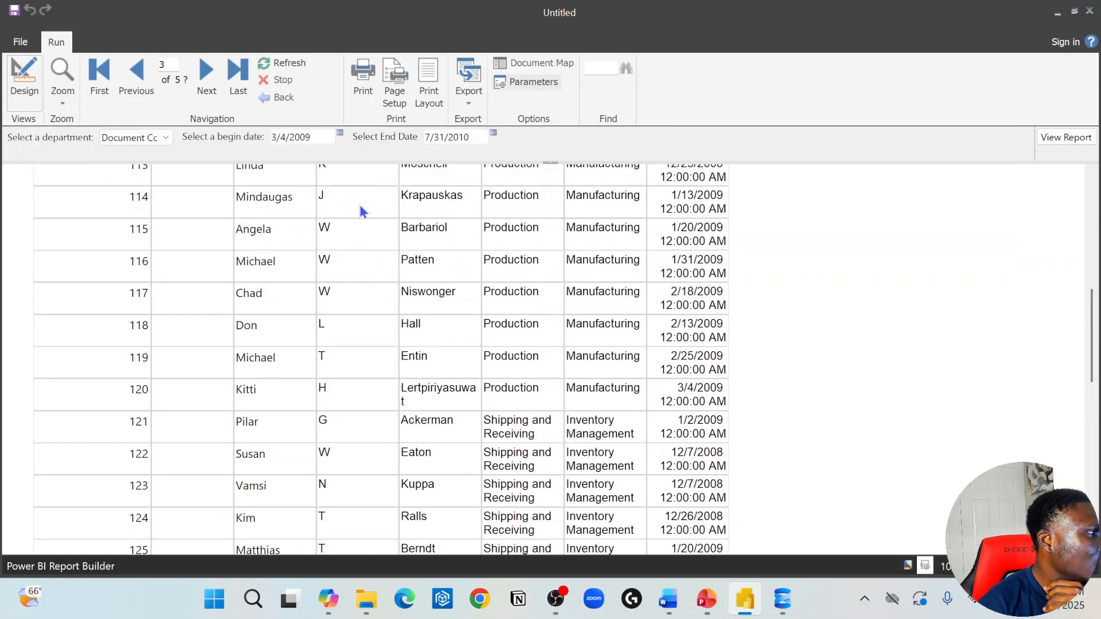
Step: Regenerate the report for the new date range and review the employee rows down to the Demographics table
left_click(1059, 141)
scroll(579, 465, "down", 20)
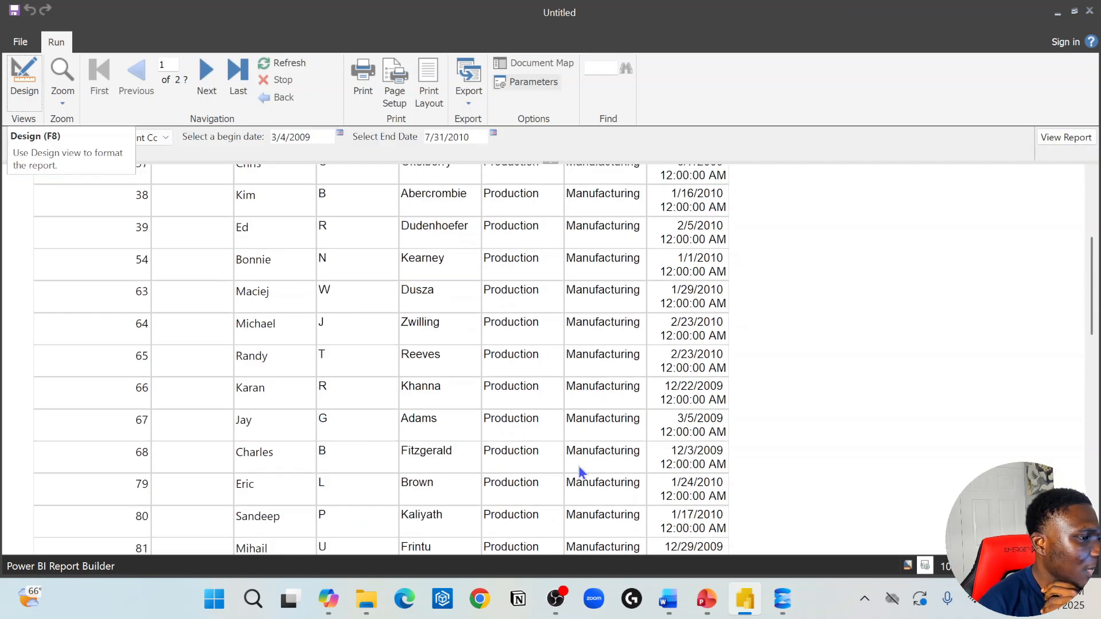
scroll(580, 472, "down", 5)
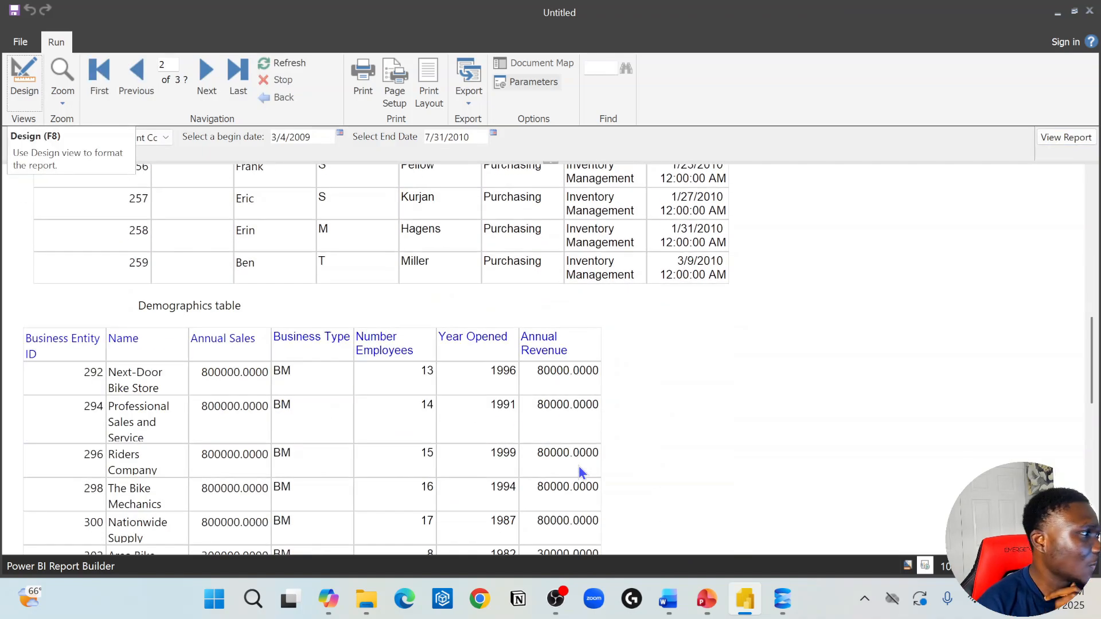
Step: Return to the report design and inspect the BeginDate parameter's general settings, available values and default values without changing them
left_click(22, 86)
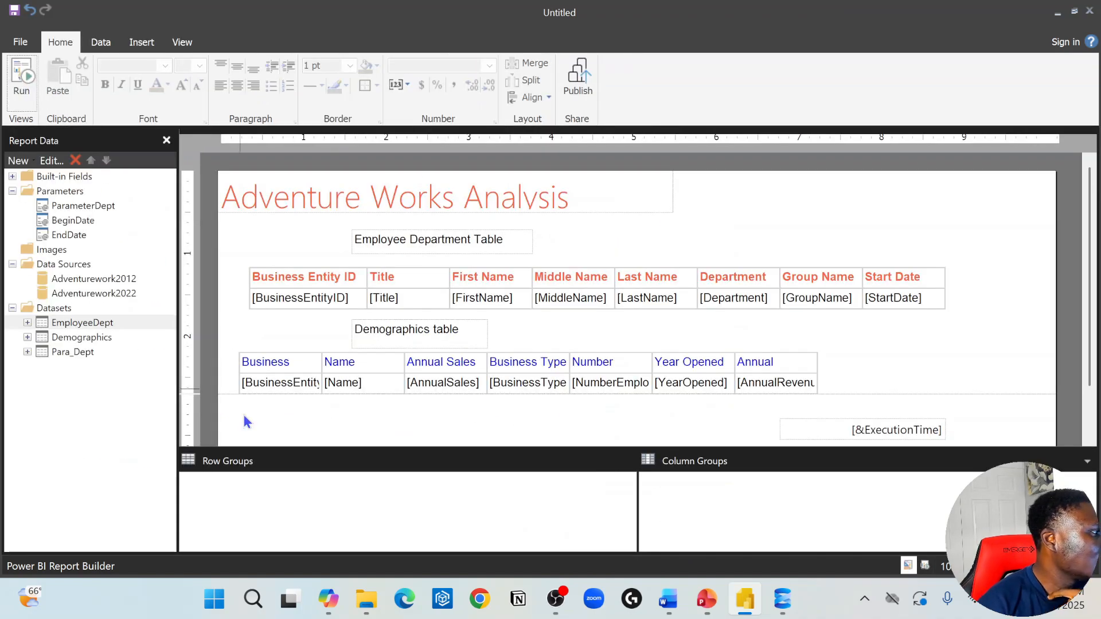
left_click(74, 220)
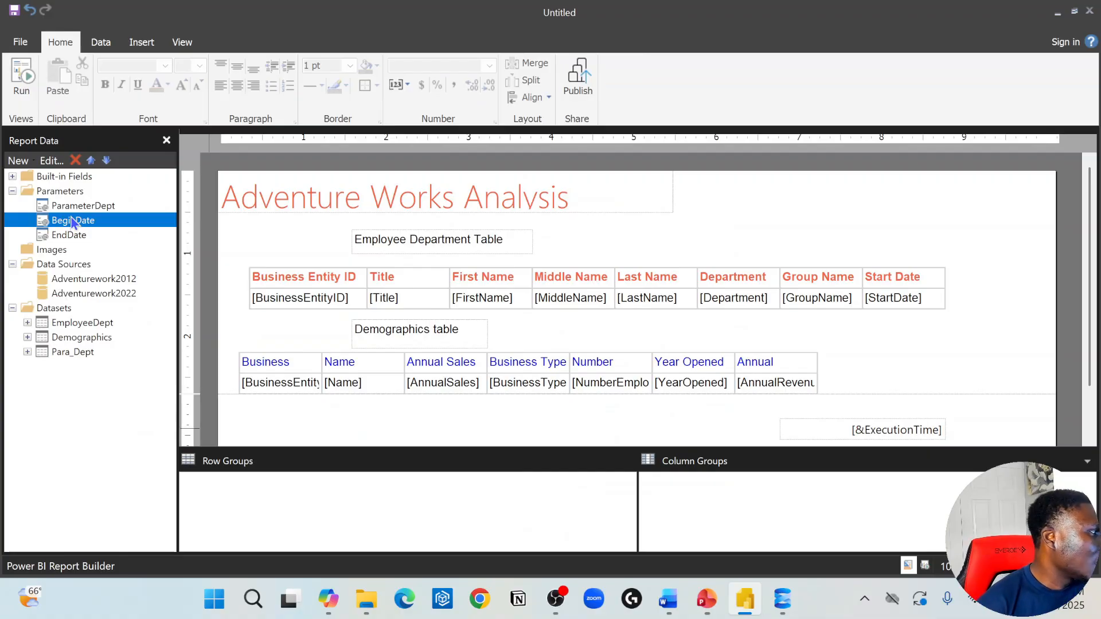
right_click(76, 222)
left_click(119, 246)
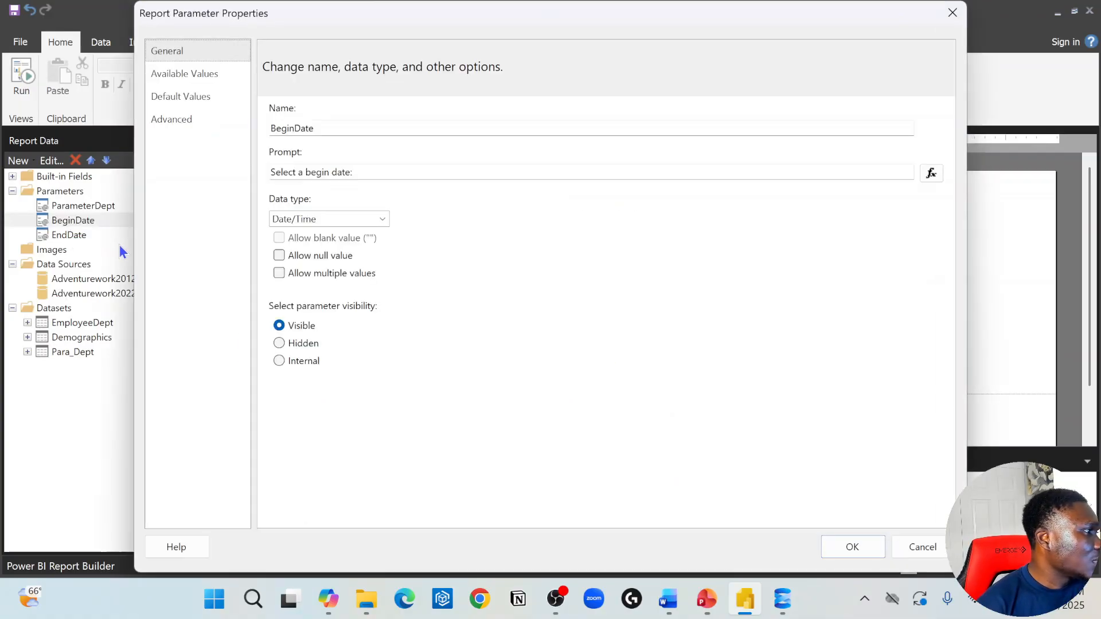
left_click(184, 75)
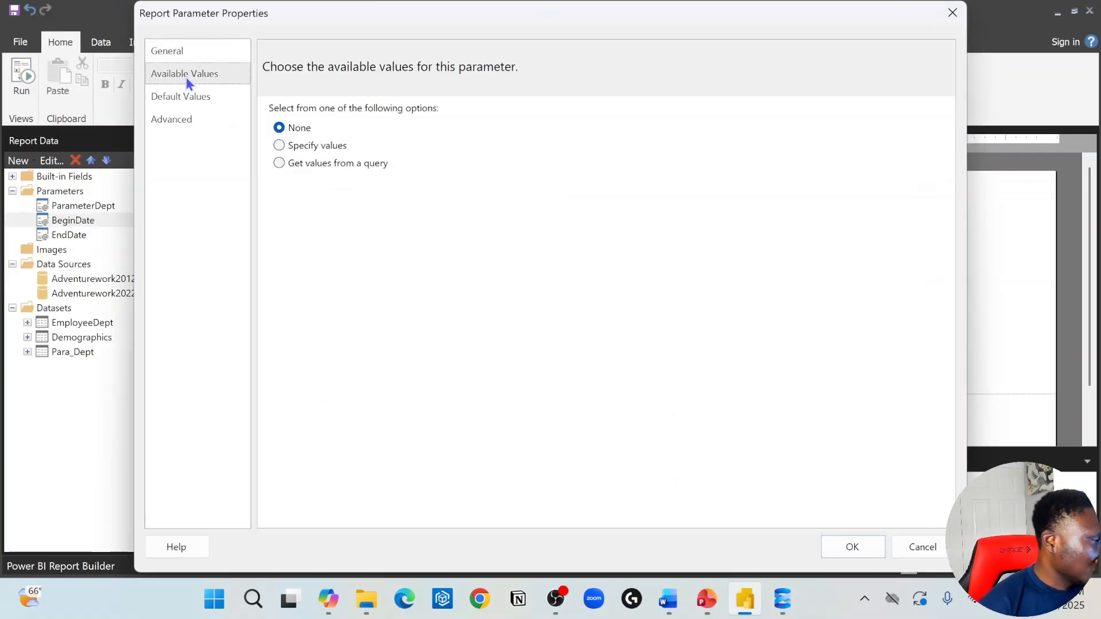
left_click(195, 99)
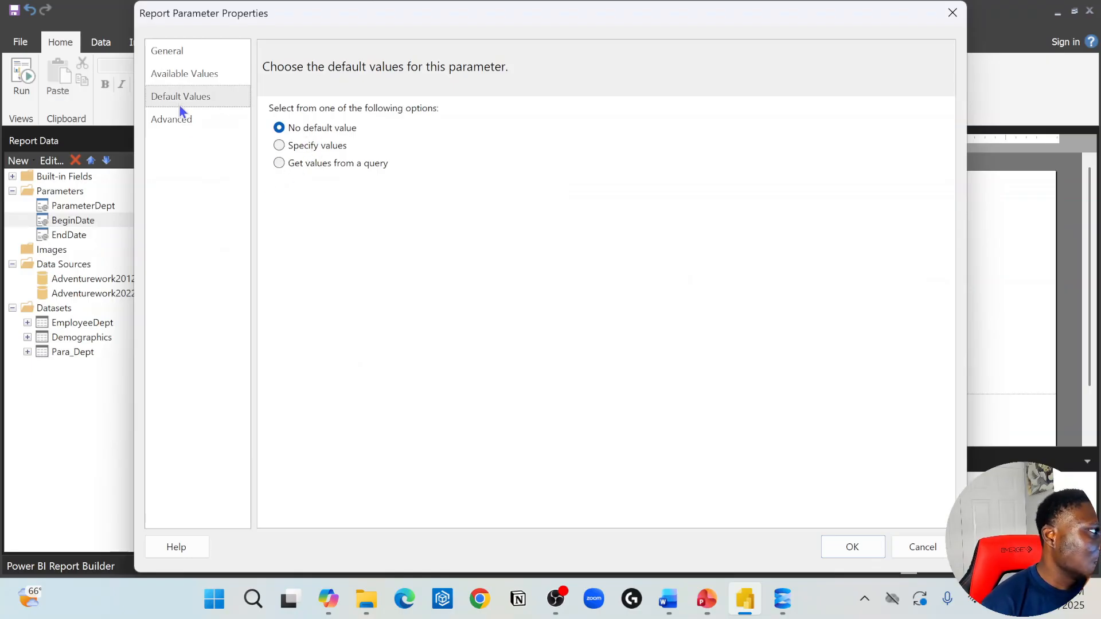
left_click(924, 551)
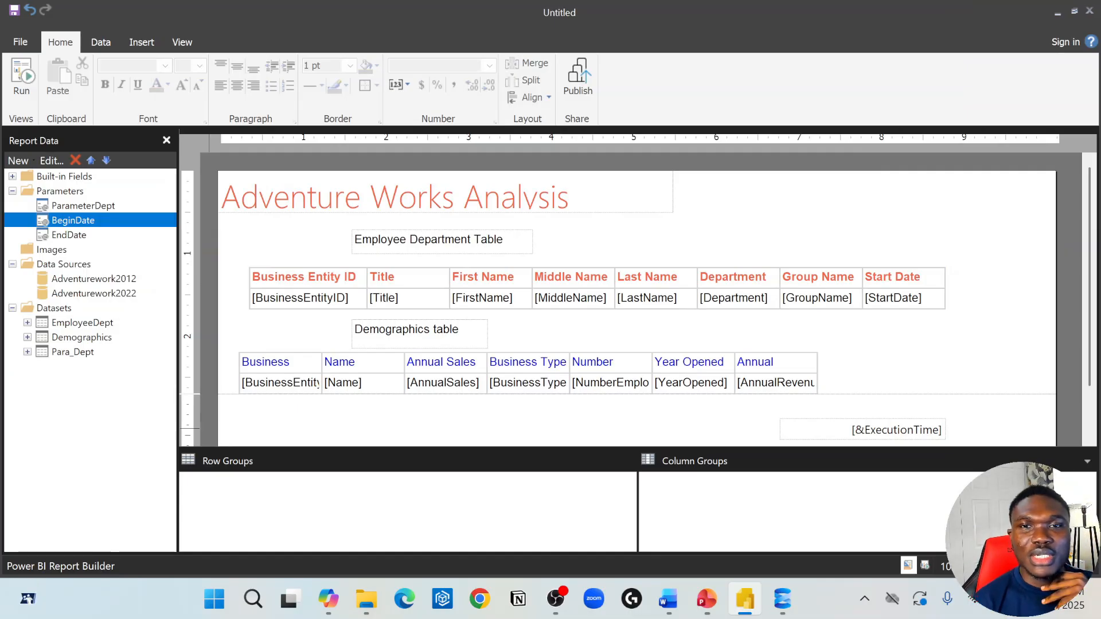
key("alt+Tab")
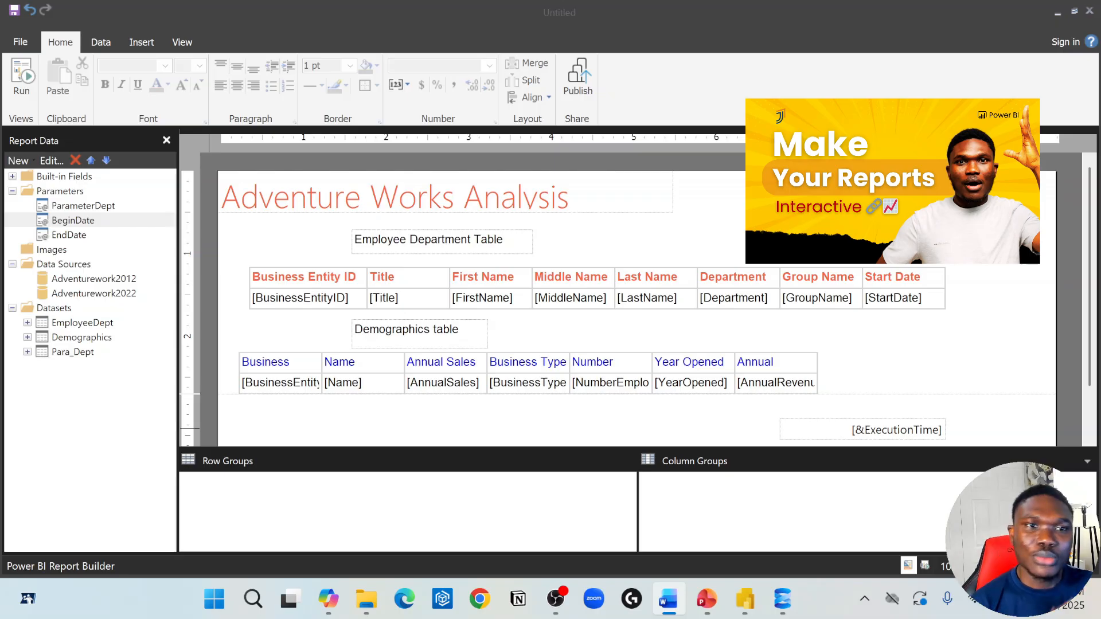